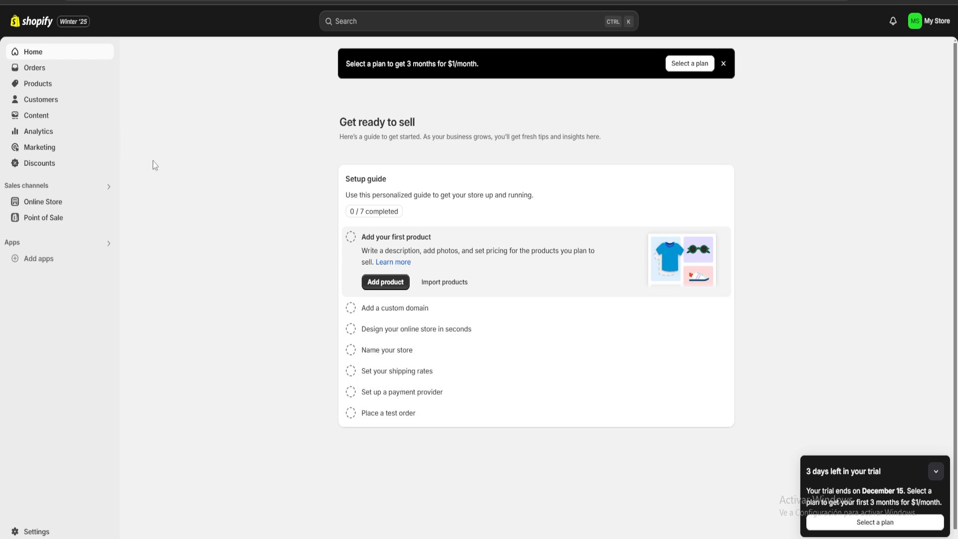
- Start a new product in the store's product list and title it "Air Fryer"
left_click(42, 88)
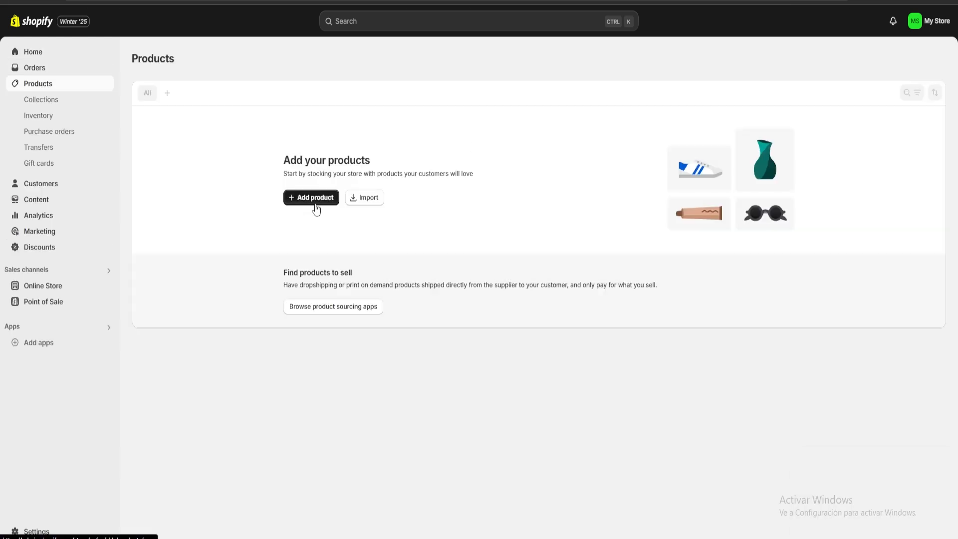
left_click(307, 205)
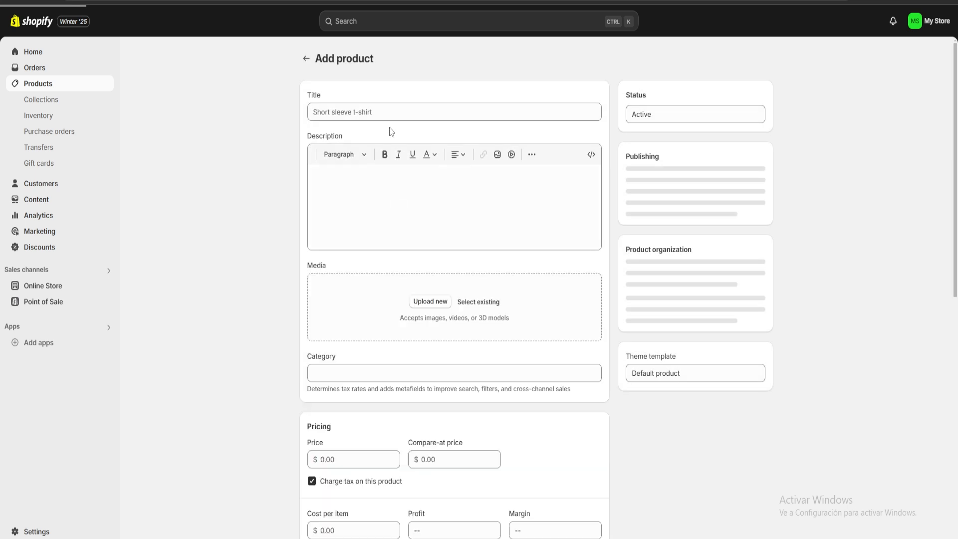
left_click(374, 112)
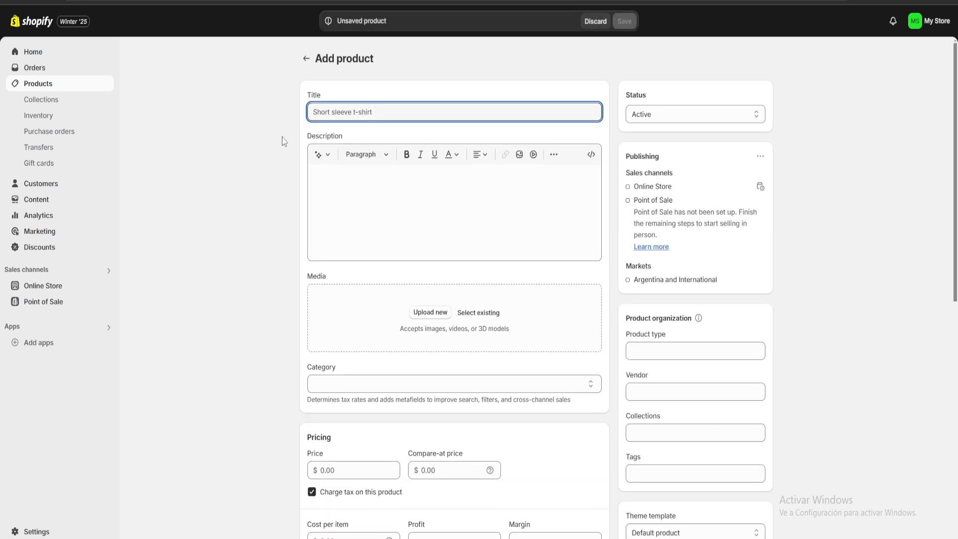
type("A")
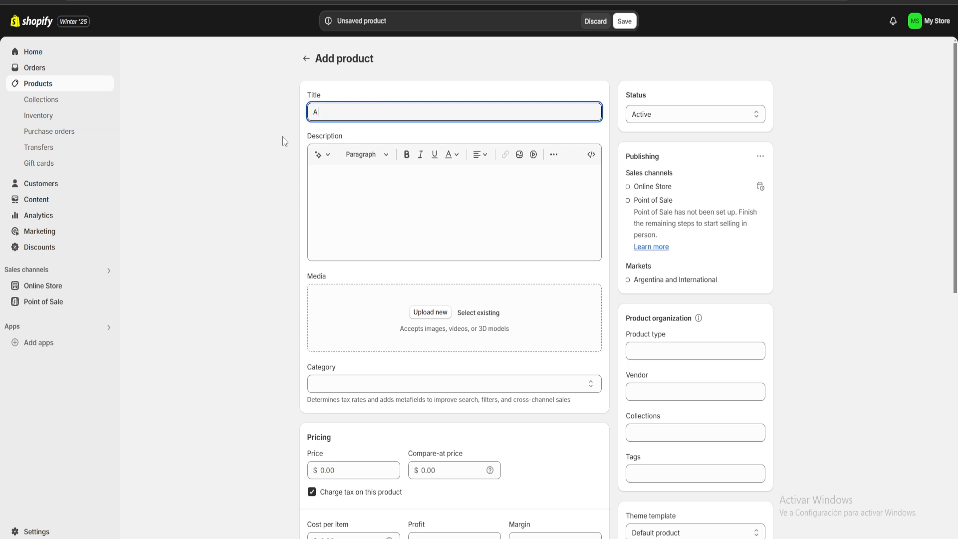
type("ir Fryer")
- Generate a product description from the keywords "air fryer" in the Expert tone and keep the generated text
left_click(345, 170)
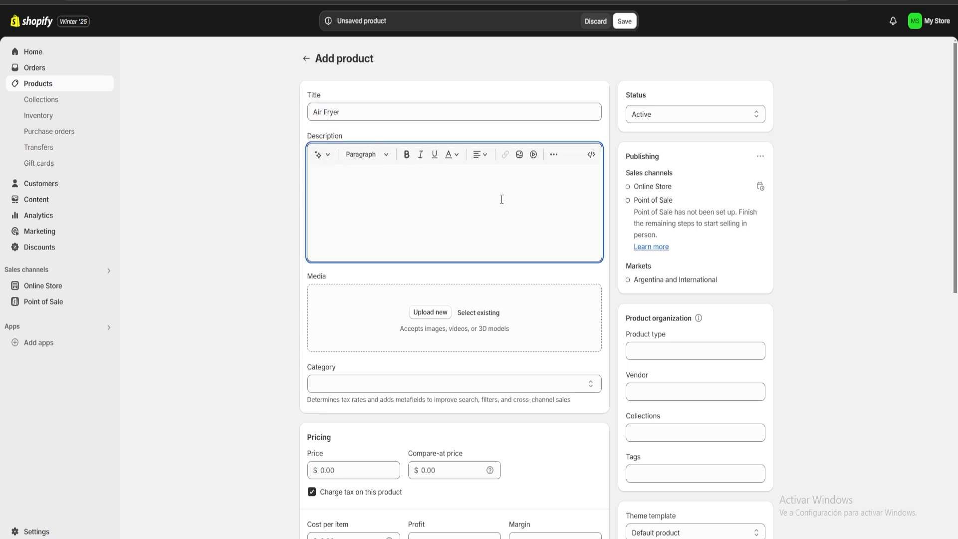
left_click(318, 155)
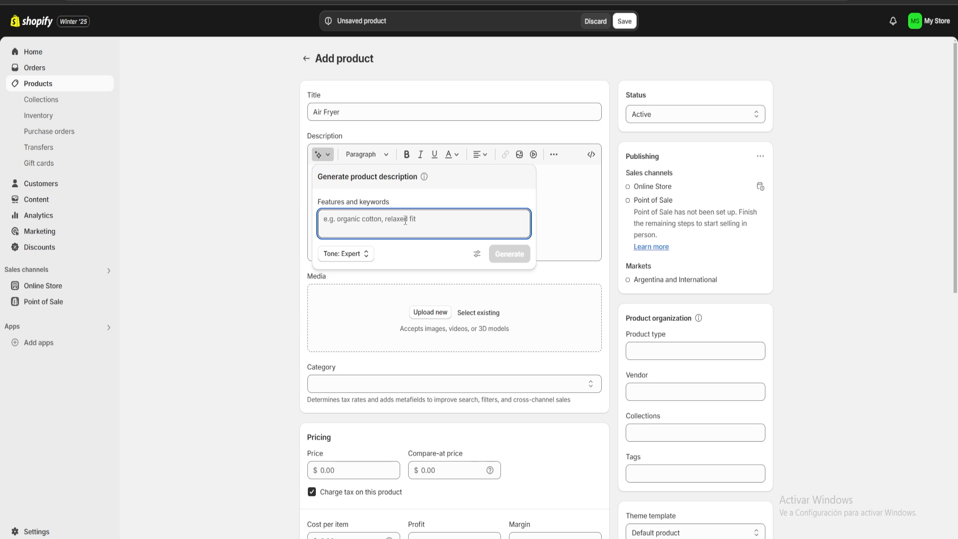
type("air ")
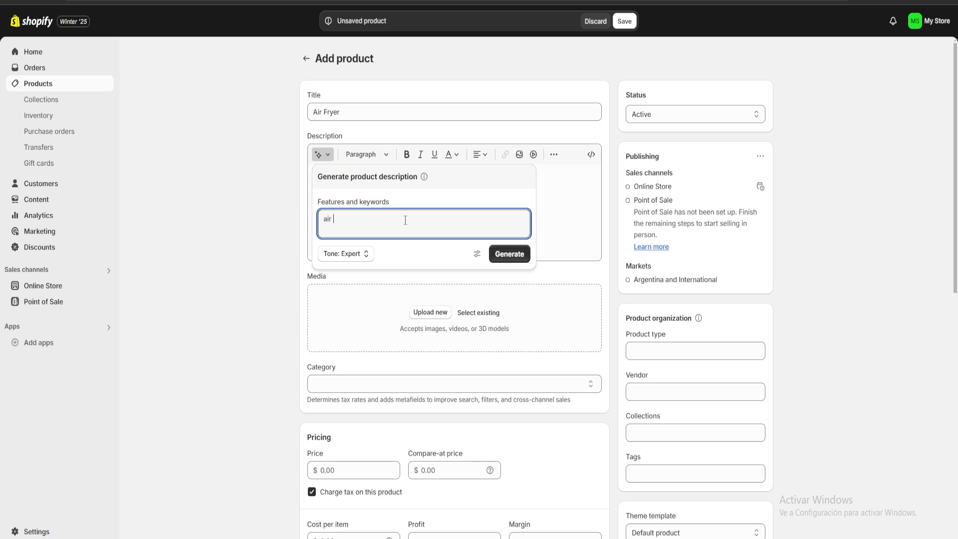
type("fryer")
left_click(509, 253)
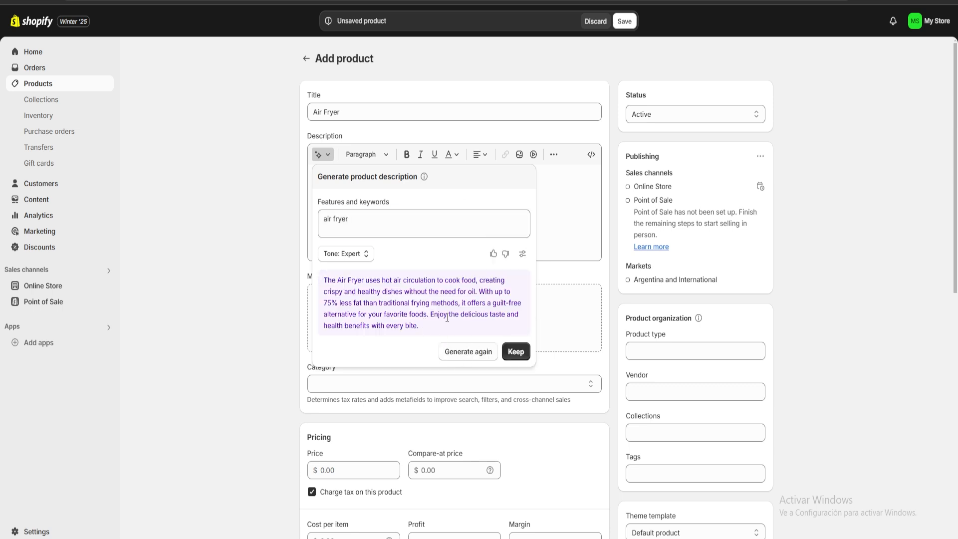
left_click(515, 351)
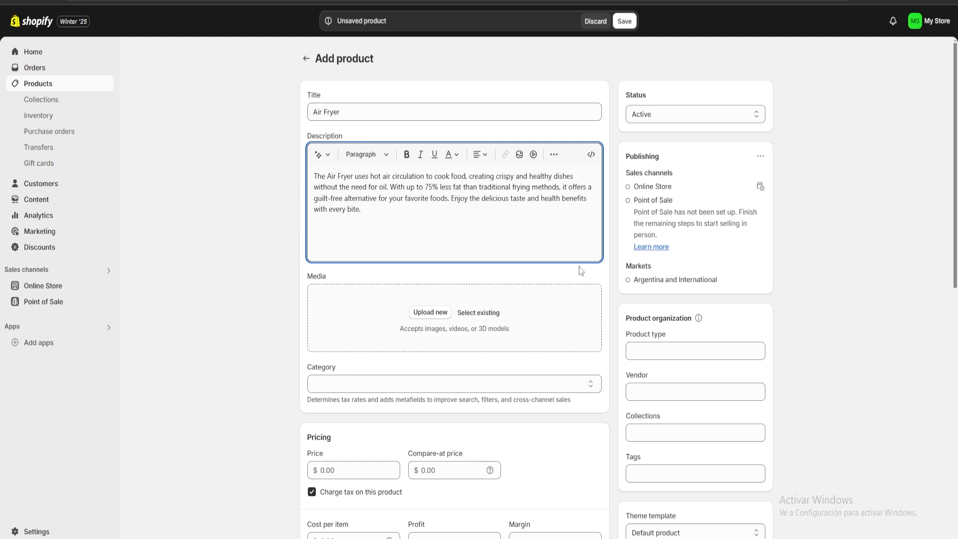
scroll(450, 240, "down", 3)
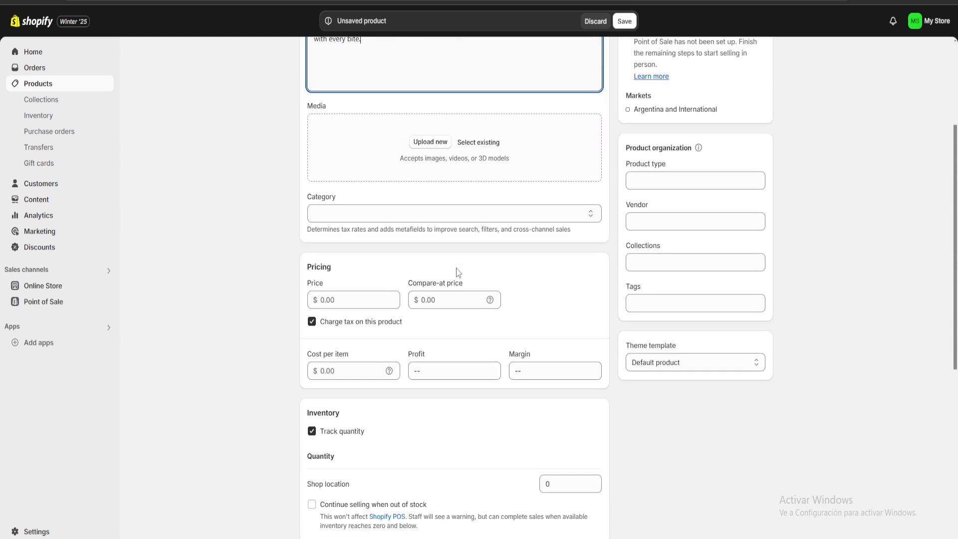
scroll(449, 269, "up", 2)
key("ctrl+a")
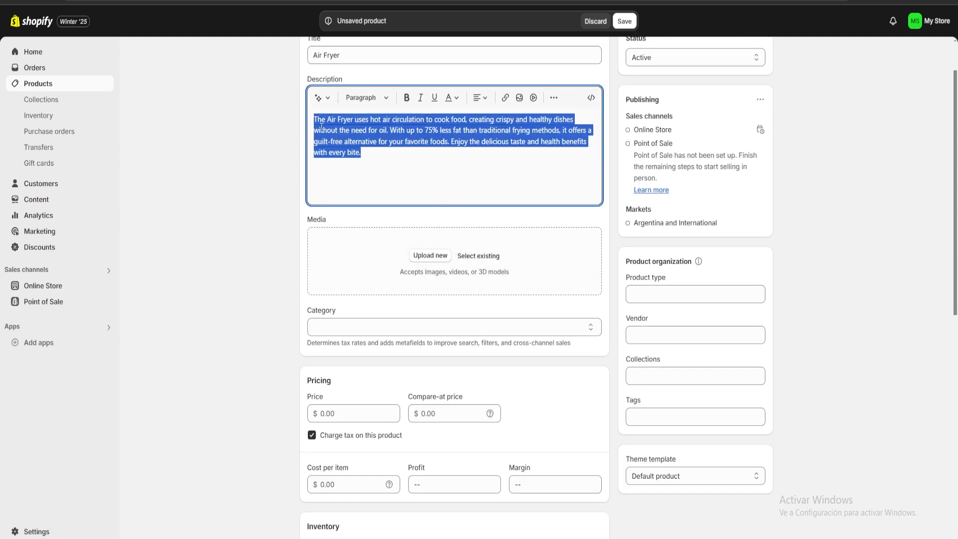
left_click(392, 171)
key("ctrl+a")
left_click(411, 195)
- Upload the picture of the black air fryer from the "imagenes random" folder as the product's media
scroll(410, 195, "down", 2)
double_click(334, 109)
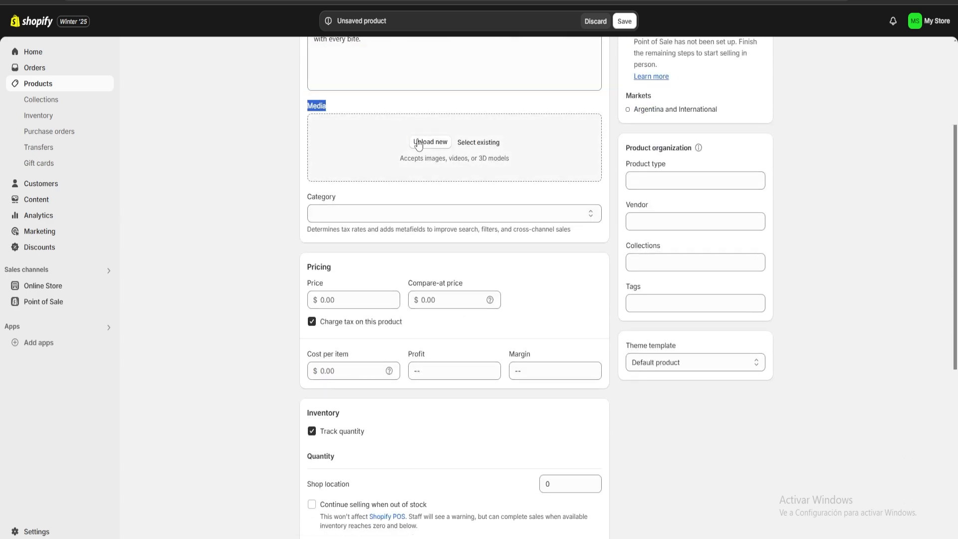
left_click(427, 148)
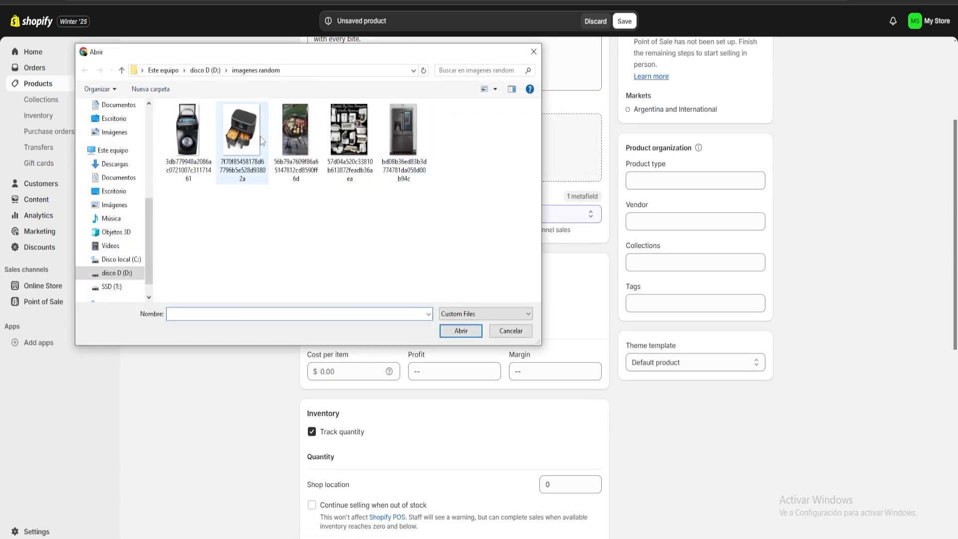
double_click(236, 145)
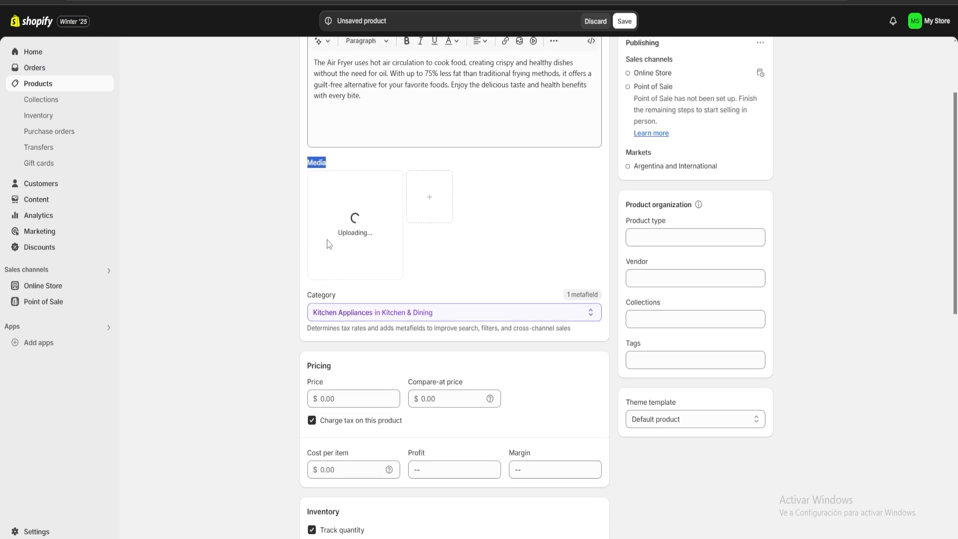
scroll(328, 245, "down", 1)
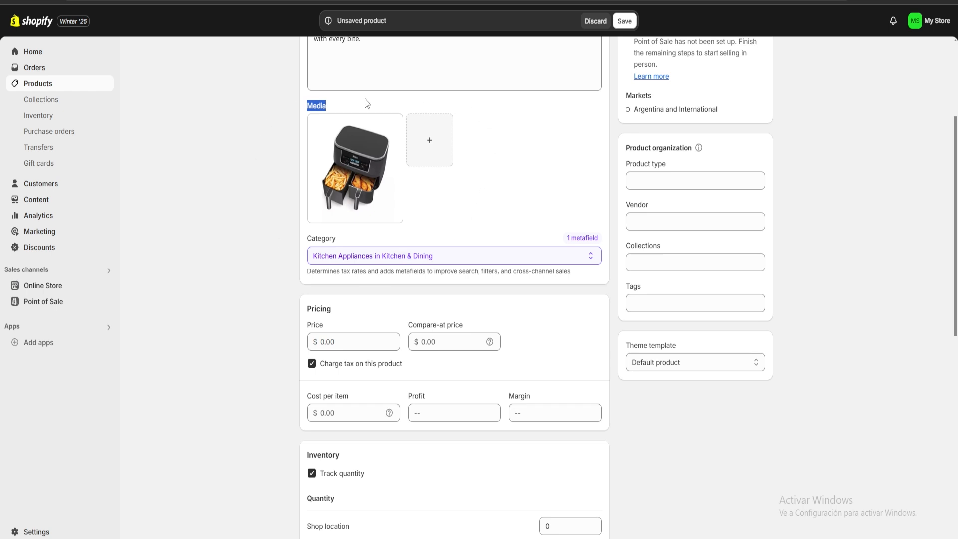
- Look over the category options without changing the category, and set the product's price to 20,000
left_click(394, 263)
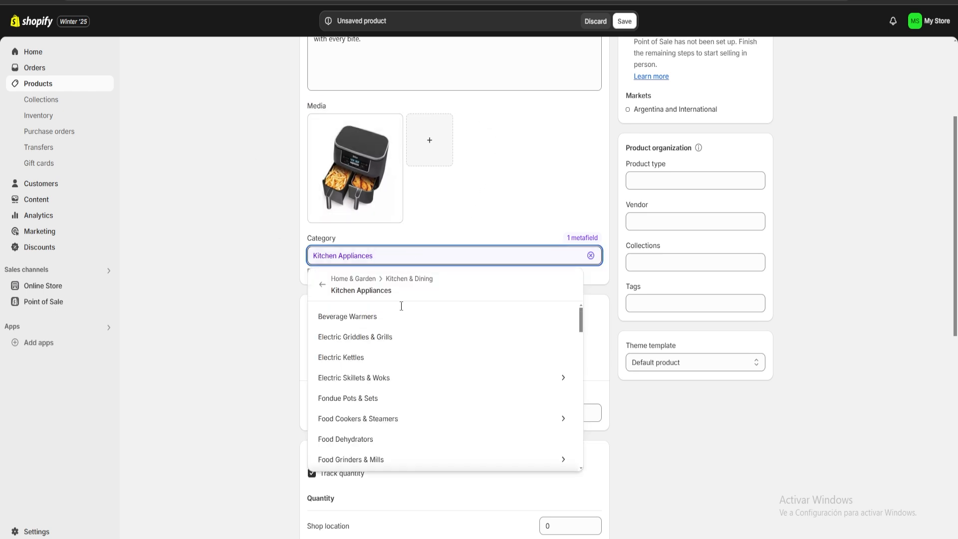
left_click(509, 193)
left_click(355, 341)
scroll(410, 276, "down", 3)
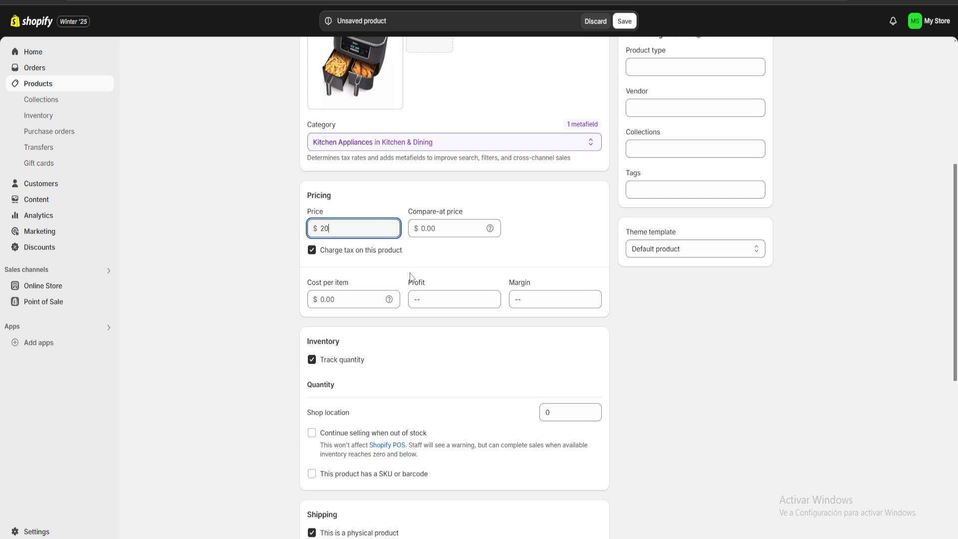
left_click(364, 203)
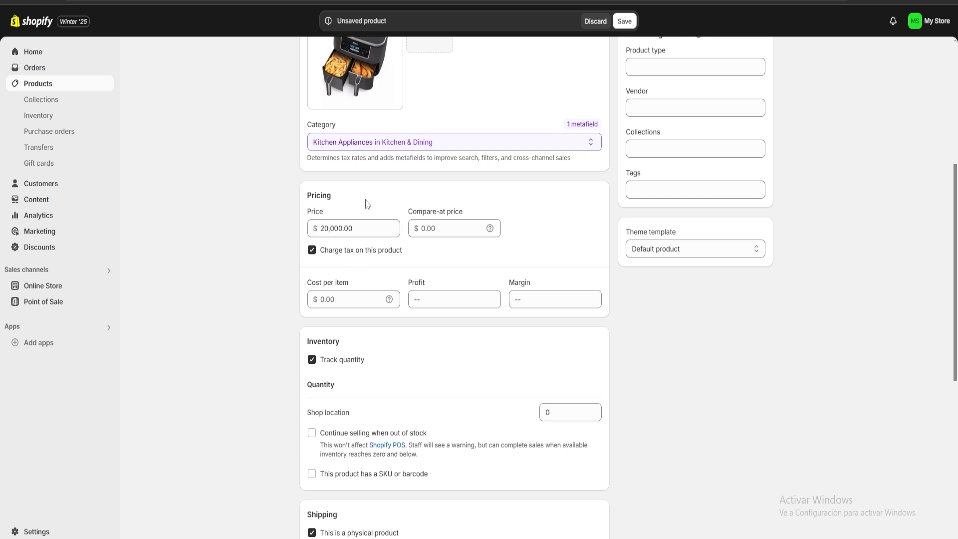
scroll(353, 297, "up", 2)
scroll(374, 264, "down", 1)
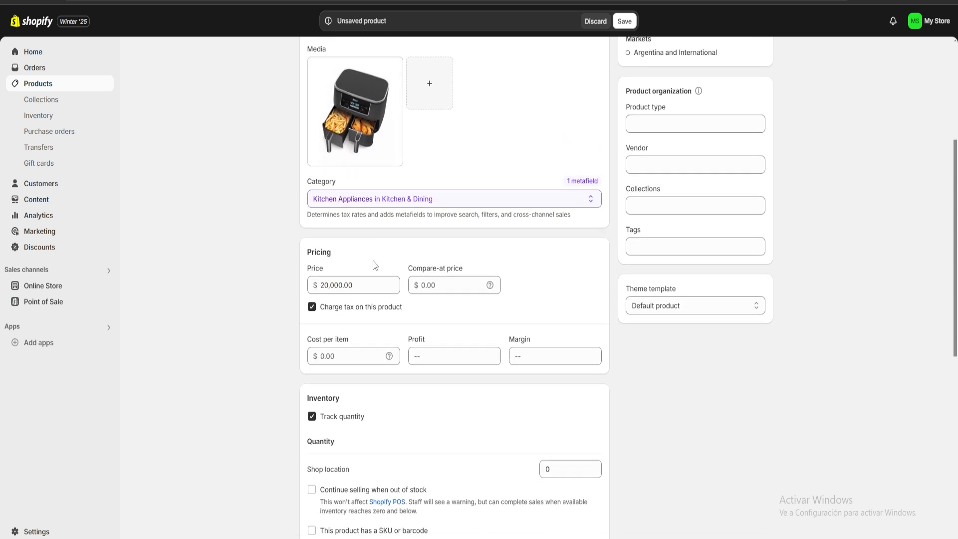
- Set the cost per item to 14,000 and check the calculated profit and margin
left_click(339, 352)
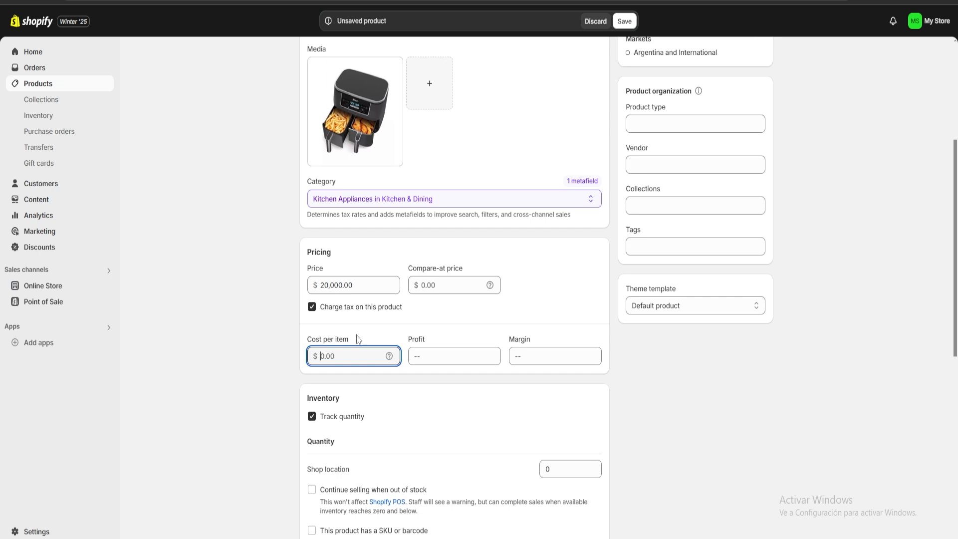
type("14000")
left_click(478, 315)
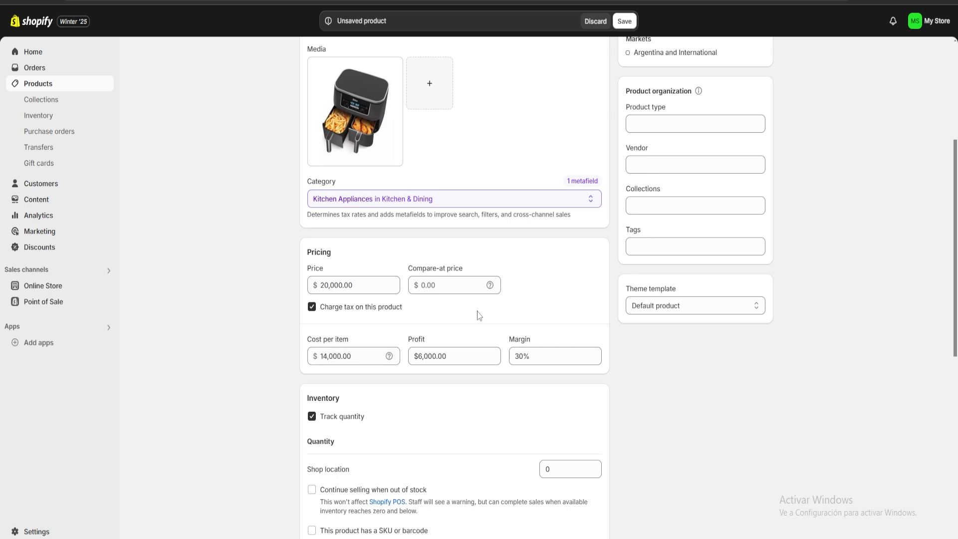
left_click(468, 354)
left_click(458, 317)
scroll(467, 330, "down", 3)
left_click(547, 186)
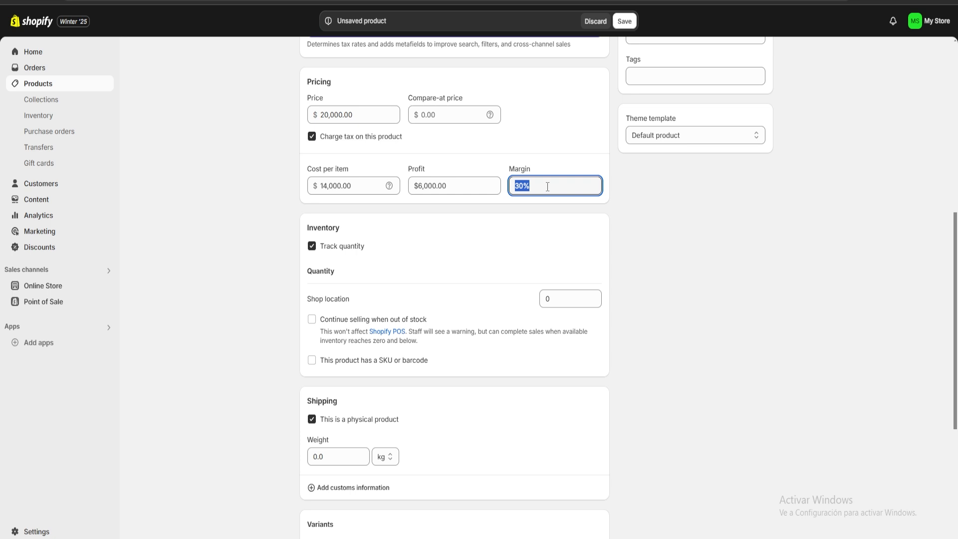
left_click(524, 143)
- Turn off quantity tracking in the product's inventory and look over the shipping weight and remaining settings
scroll(521, 185, "down", 1)
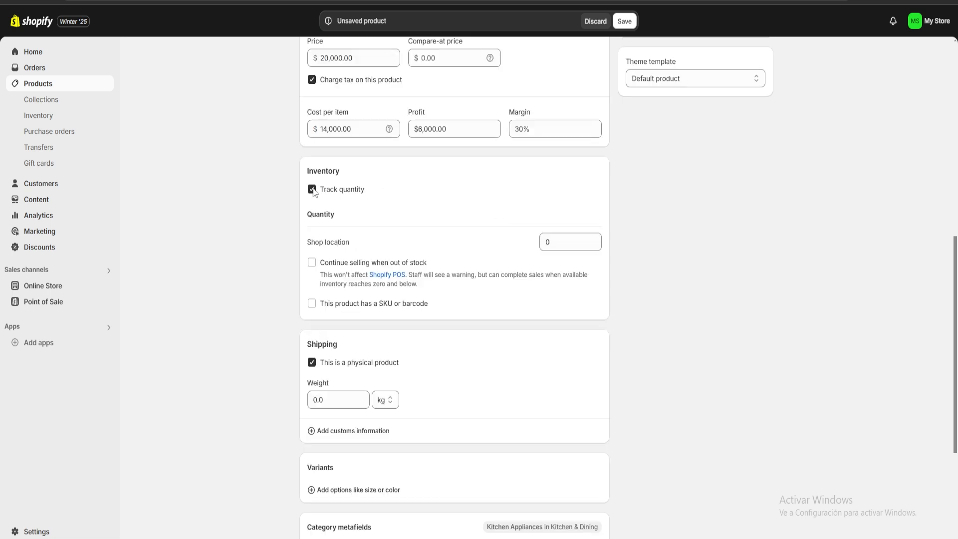
left_click(312, 190)
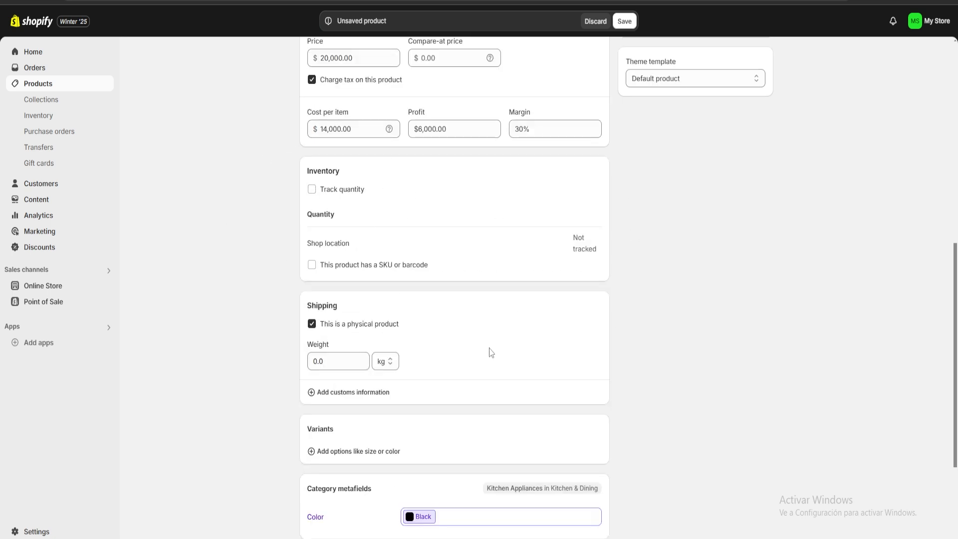
scroll(562, 363, "down", 1)
left_click(346, 306)
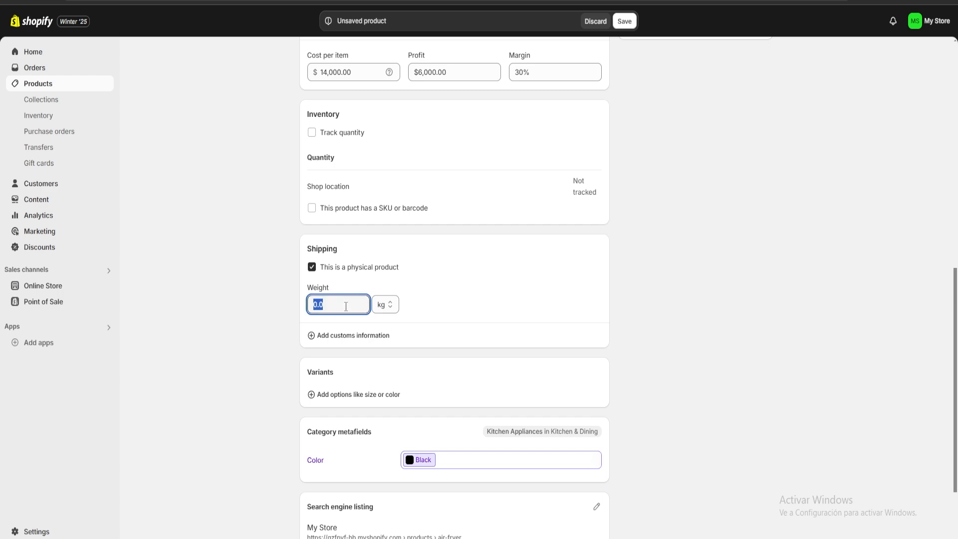
left_click(337, 302)
scroll(400, 271, "down", 2)
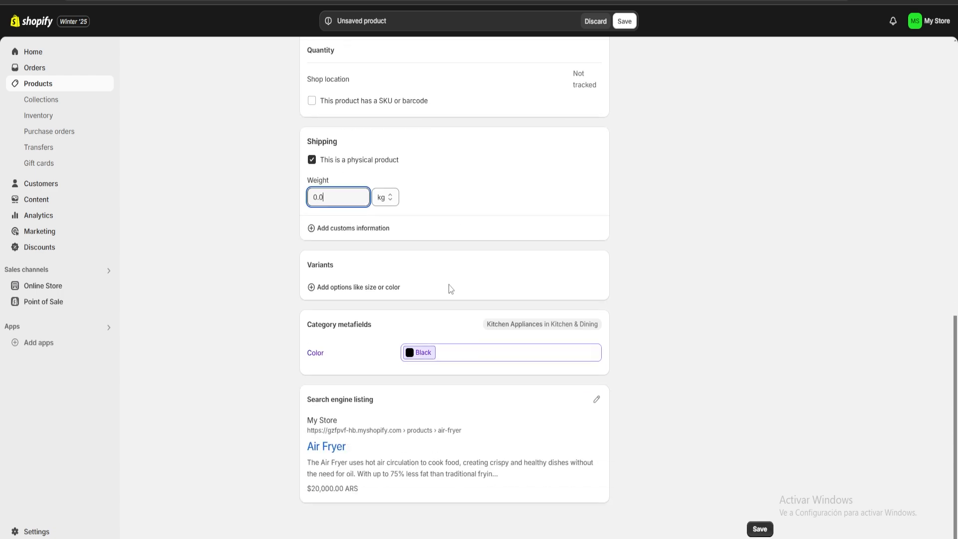
- Add the product to the Home page collection in its product organization settings
scroll(449, 286, "up", 1)
scroll(449, 299, "up", 1)
scroll(427, 288, "up", 8)
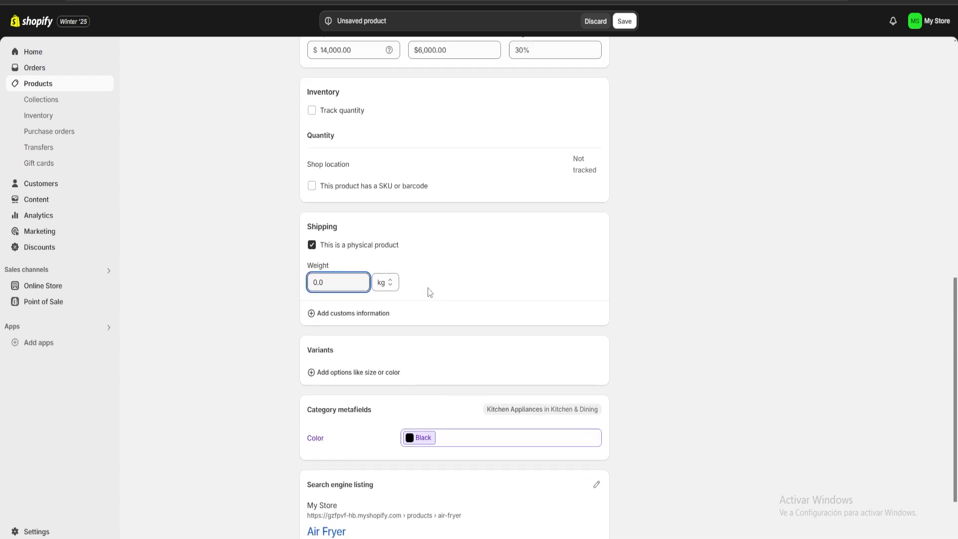
scroll(605, 374, "down", 1)
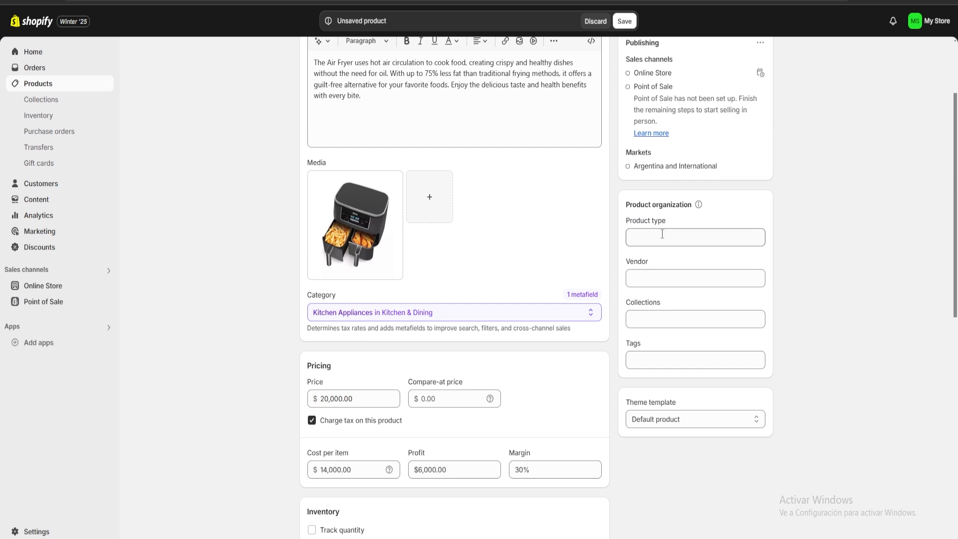
left_click(664, 238)
left_click(659, 283)
left_click(668, 319)
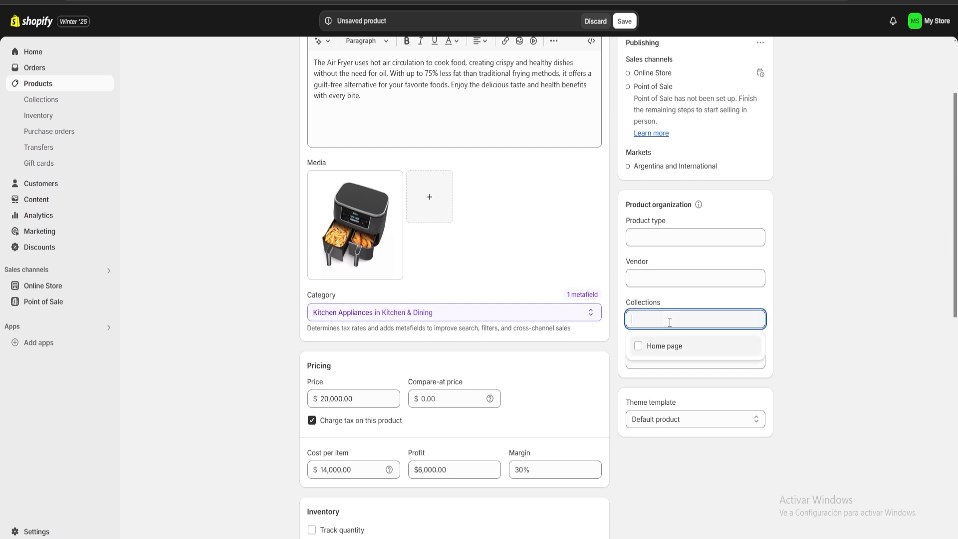
left_click(725, 373)
left_click(698, 360)
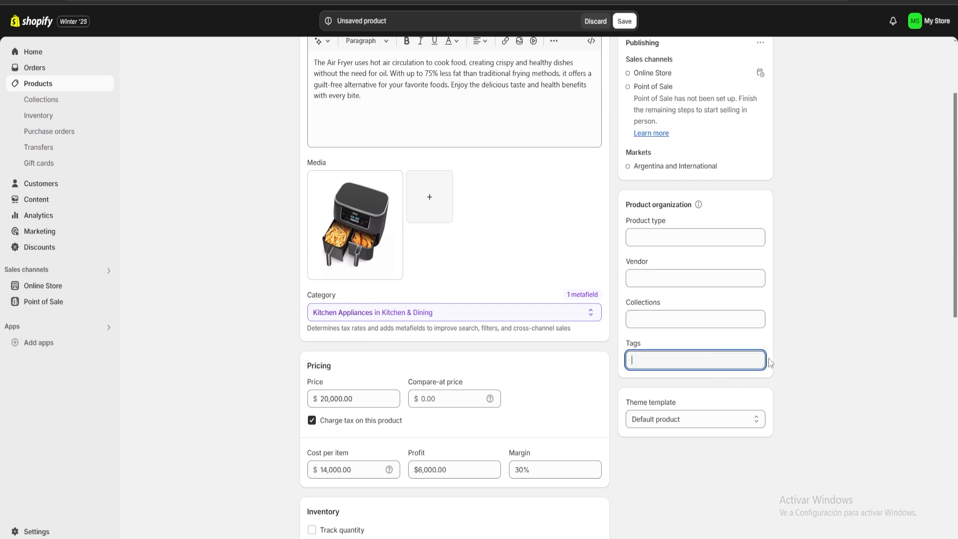
left_click(657, 318)
left_click(646, 348)
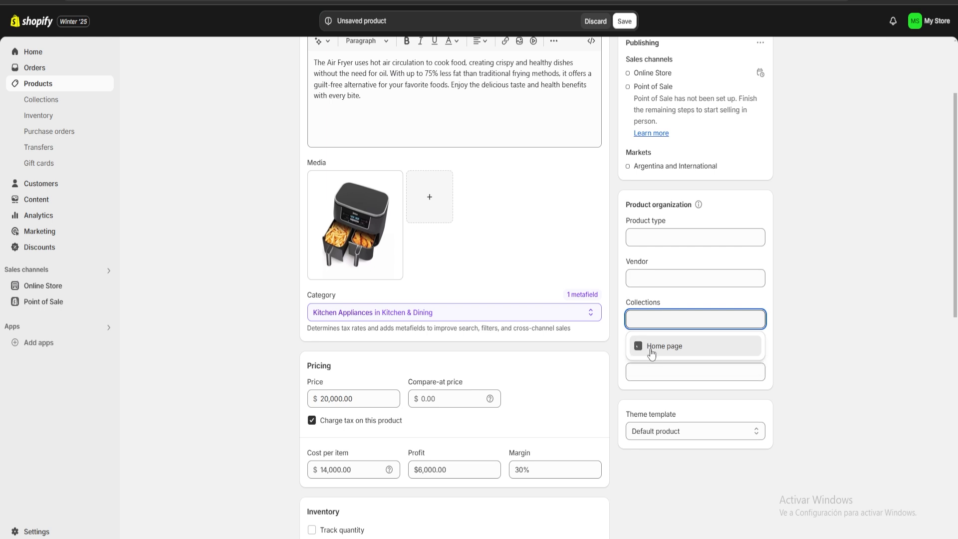
left_click(821, 372)
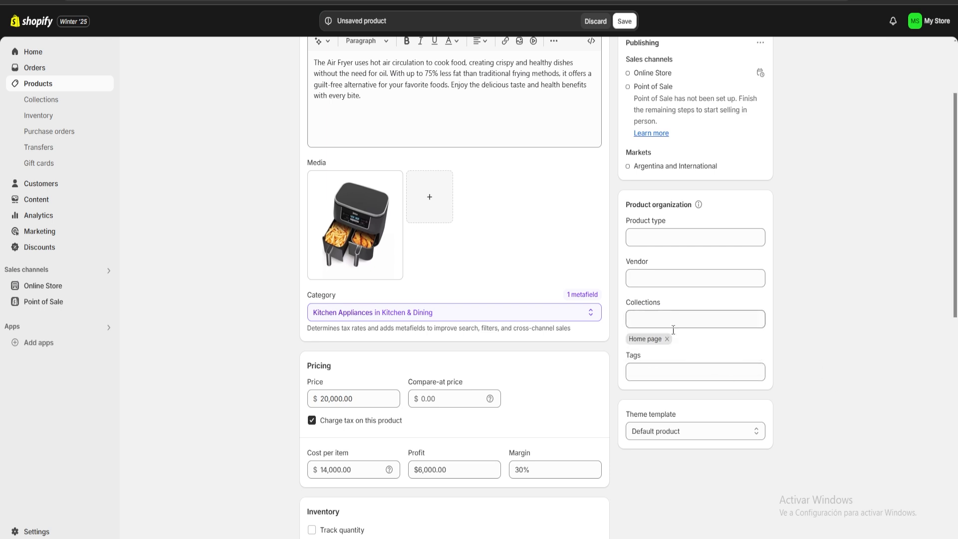
- Enter an appliances tag for the product in its product organization settings
scroll(692, 318, "down", 1)
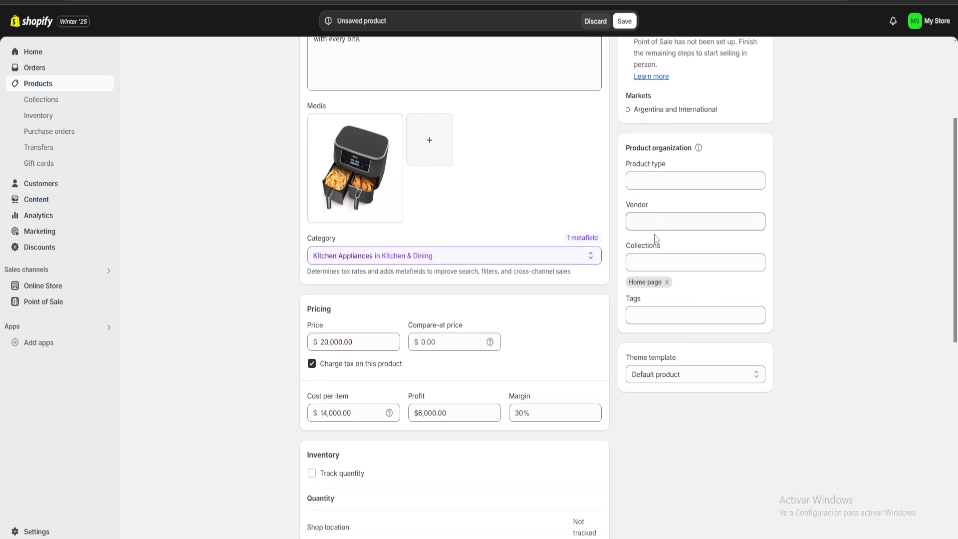
left_click(680, 317)
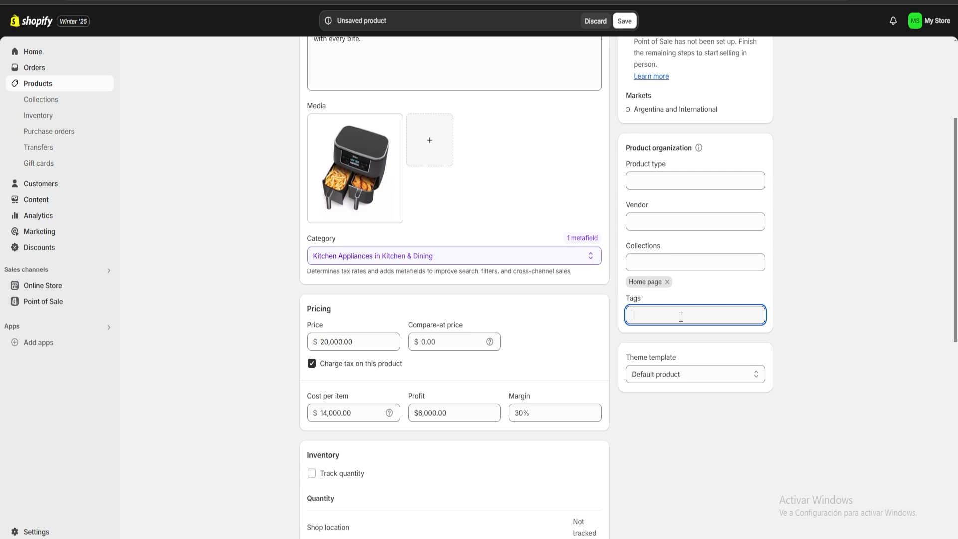
type("Apl")
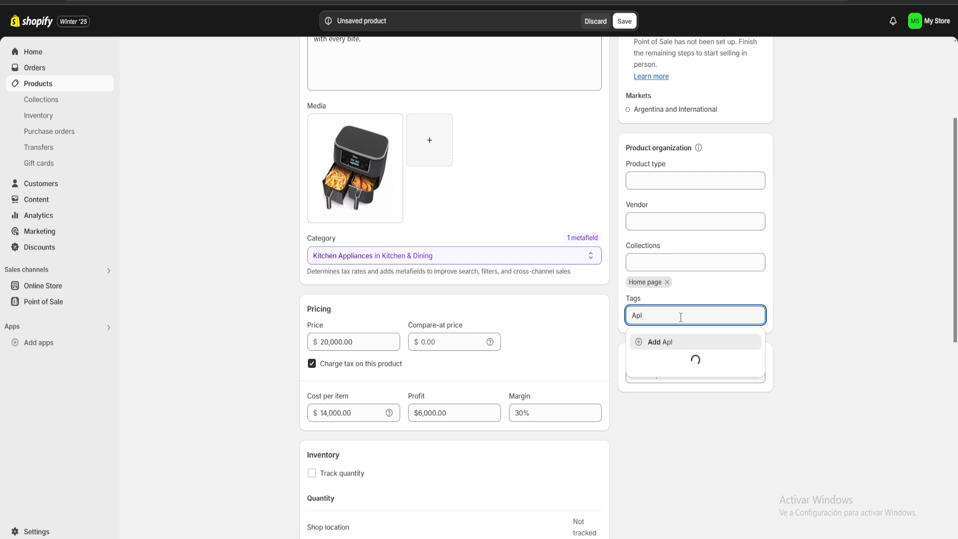
type("aancies")
- Review the remaining shipping, variant and search listing settings, save the Air Fryer product, and open a blank product form
scroll(722, 310, "down", 8)
scroll(640, 307, "up", 2)
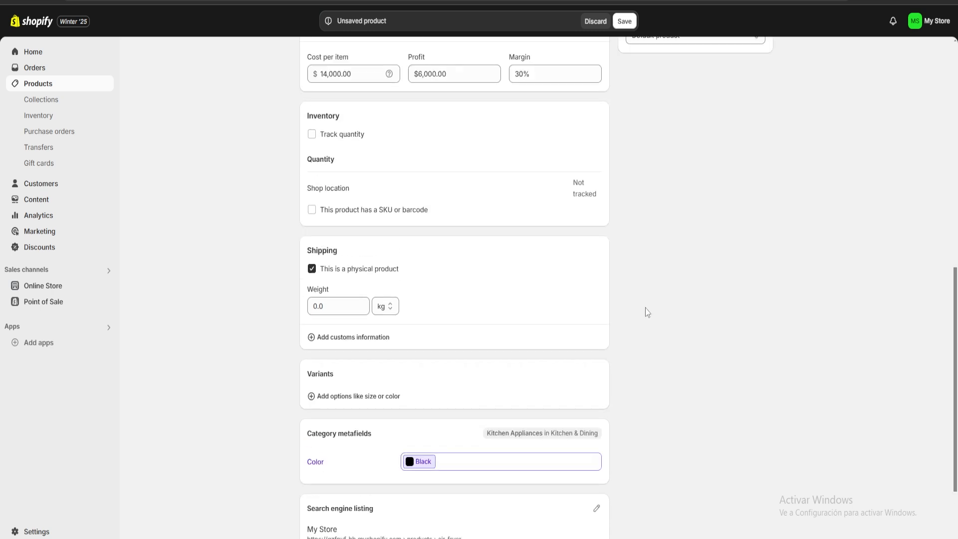
scroll(644, 309, "down", 2)
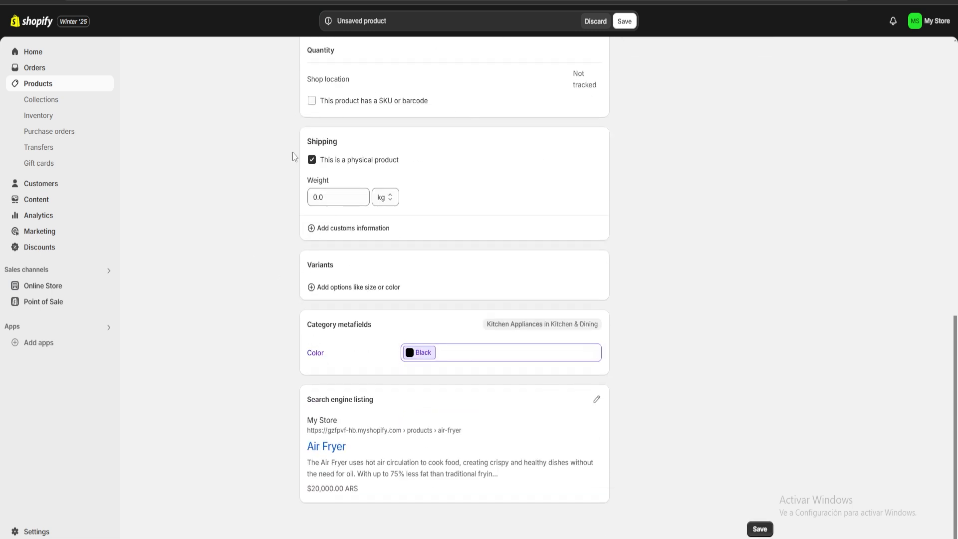
left_click(757, 529)
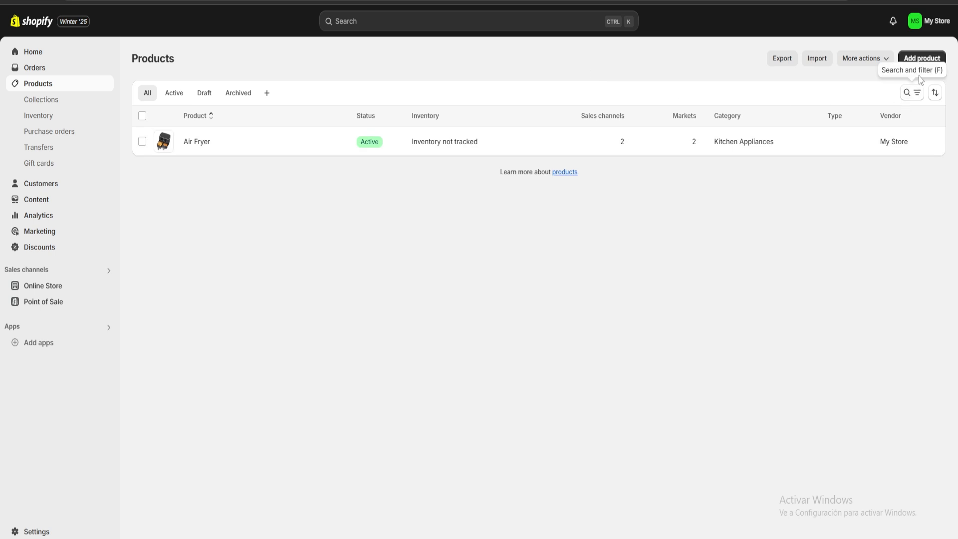
left_click(926, 58)
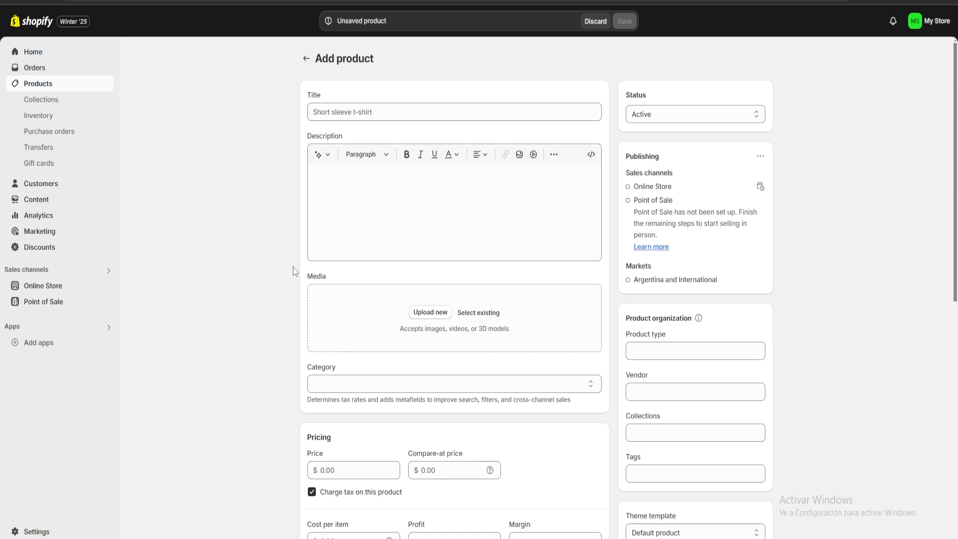
- Leave the blank product form, open the online store's themes, and look over the current theme and the popular free themes
key("alt+Left")
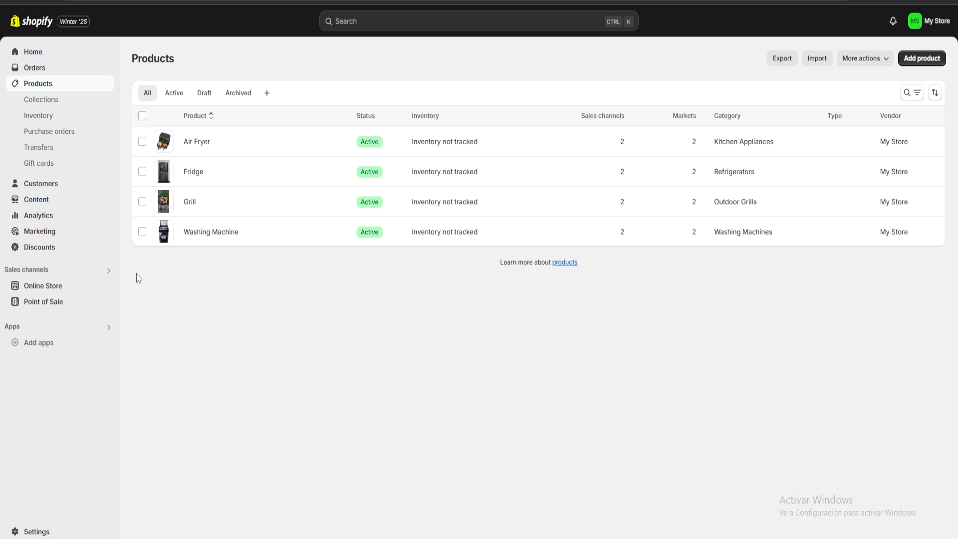
left_click(33, 286)
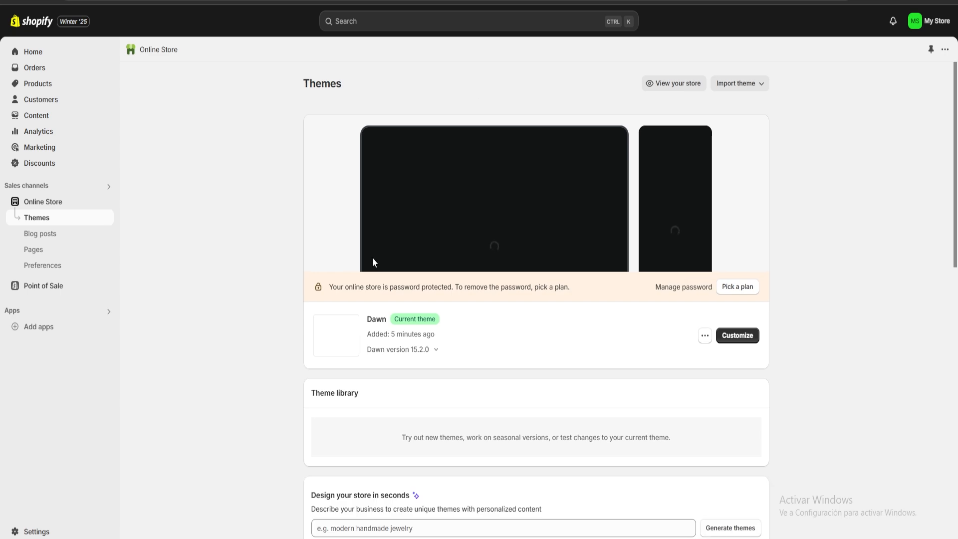
scroll(422, 261, "down", 4)
scroll(423, 291, "up", 4)
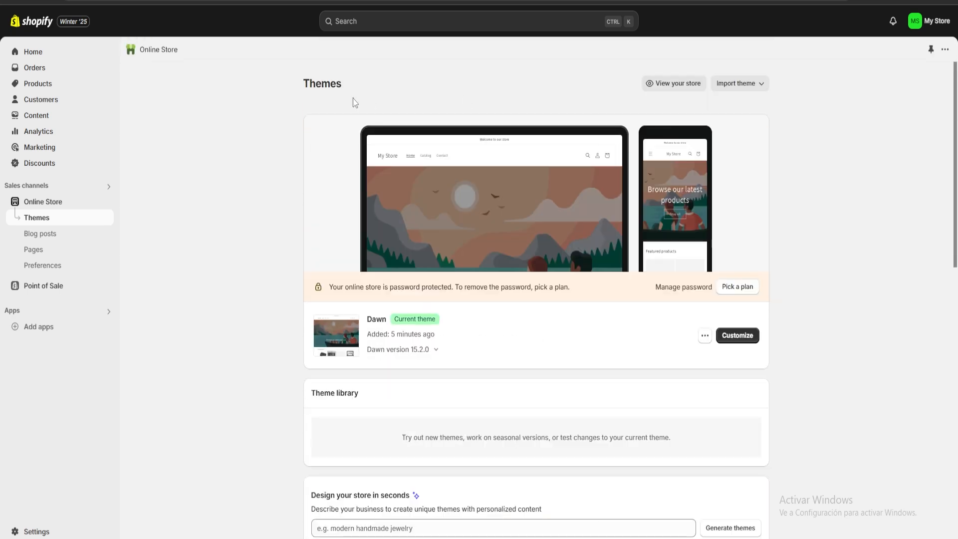
left_click_drag(348, 86, 297, 83)
left_click(363, 81)
scroll(421, 171, "down", 10)
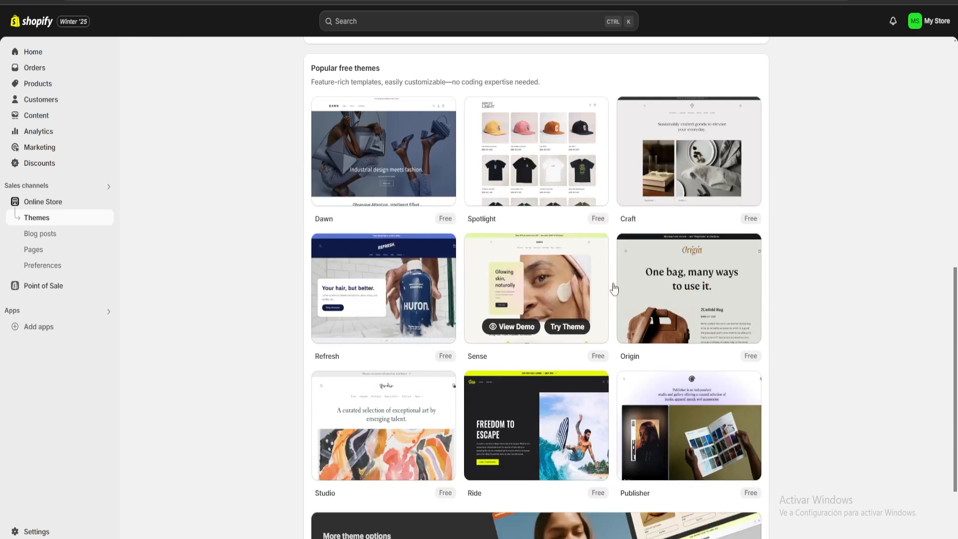
mouse_move(382, 140)
scroll(536, 300, "down", 2)
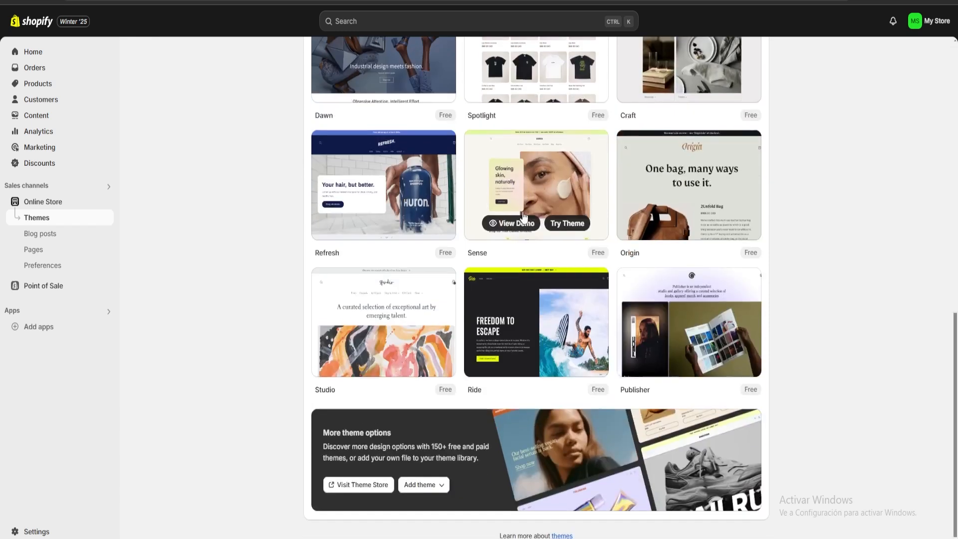
- Visit the Shopify Theme Store and browse the full list of free and paid themes
left_click(351, 480)
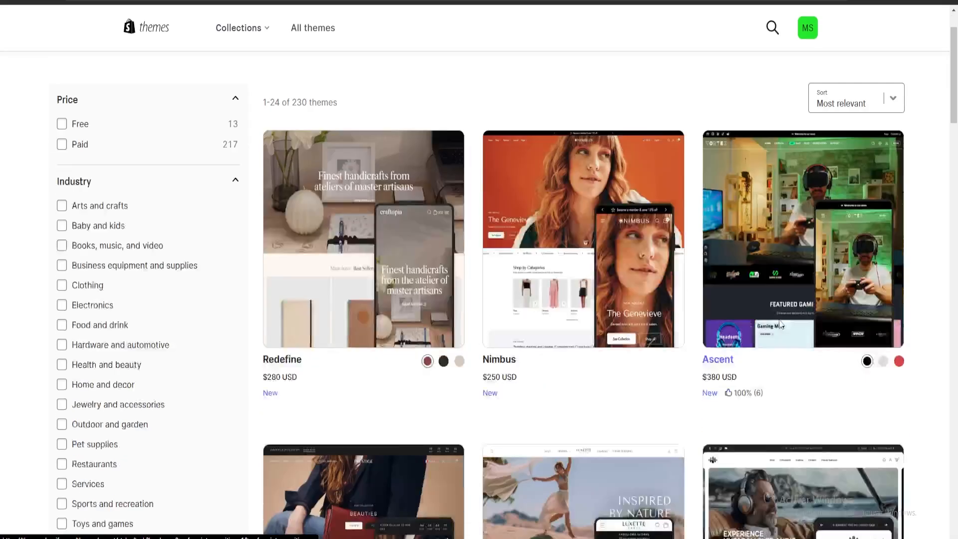
scroll(370, 234, "down", 15)
scroll(370, 233, "down", 15)
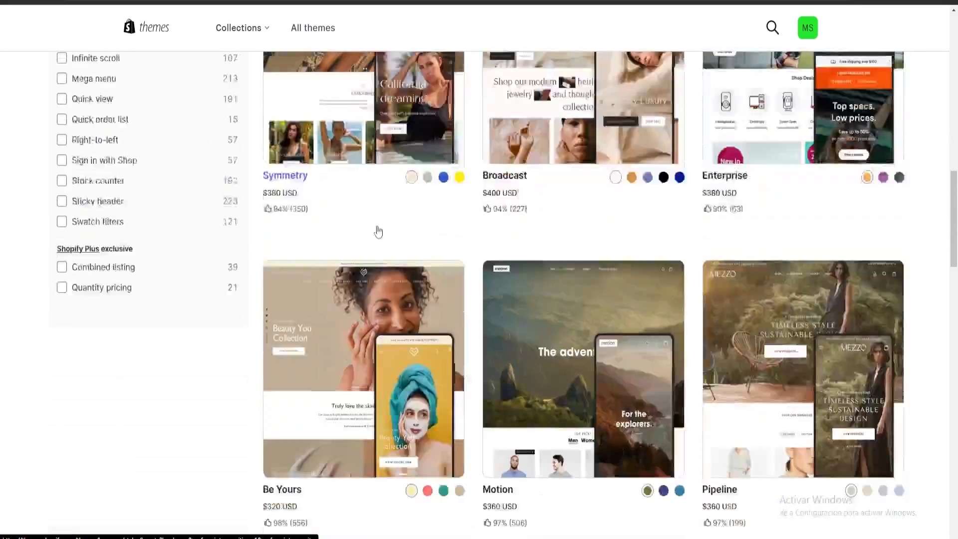
scroll(523, 256, "down", 10)
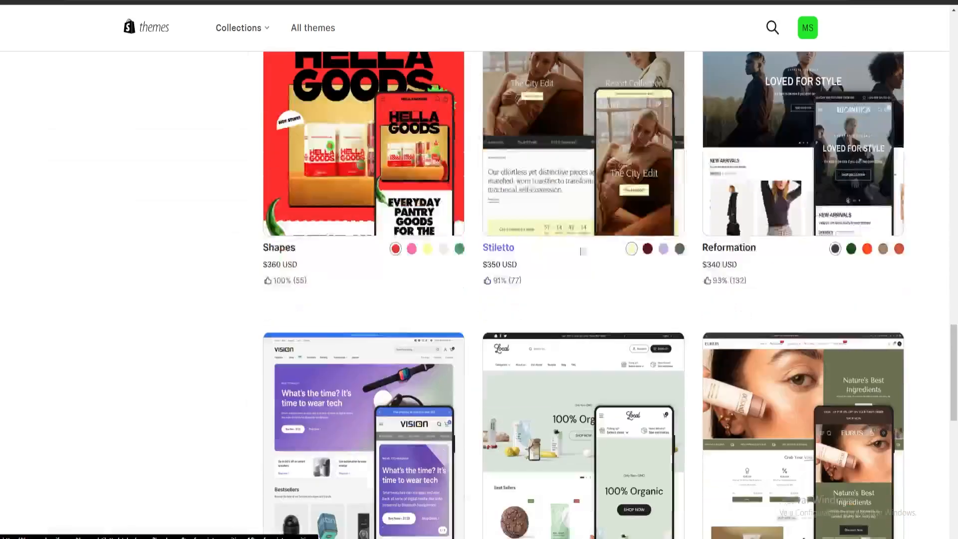
scroll(753, 358, "up", 4)
scroll(753, 358, "up", 18)
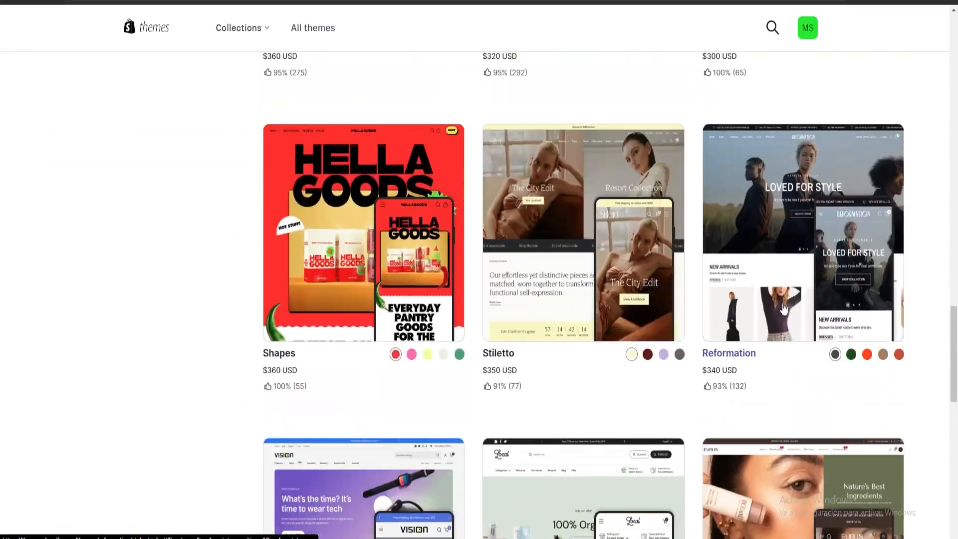
scroll(645, 342, "up", 18)
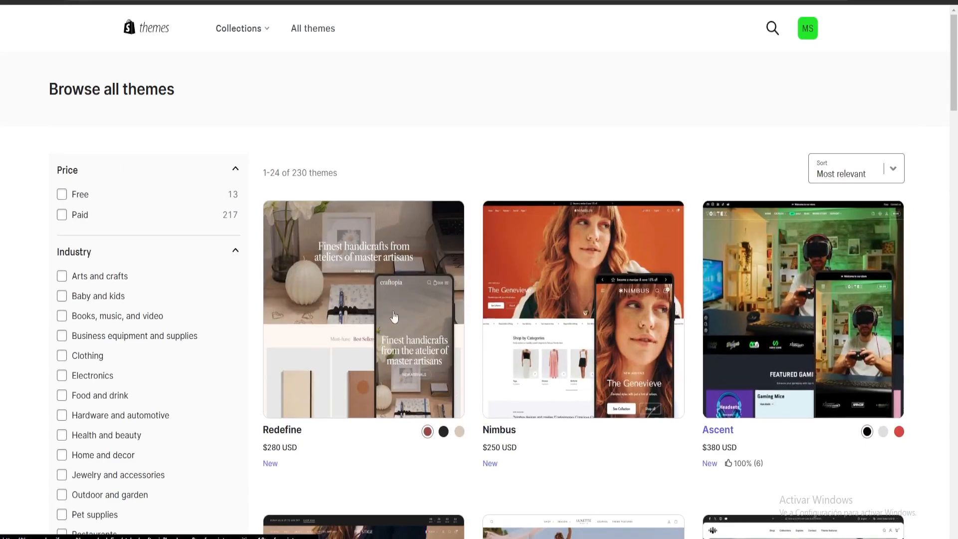
scroll(394, 316, "down", 20)
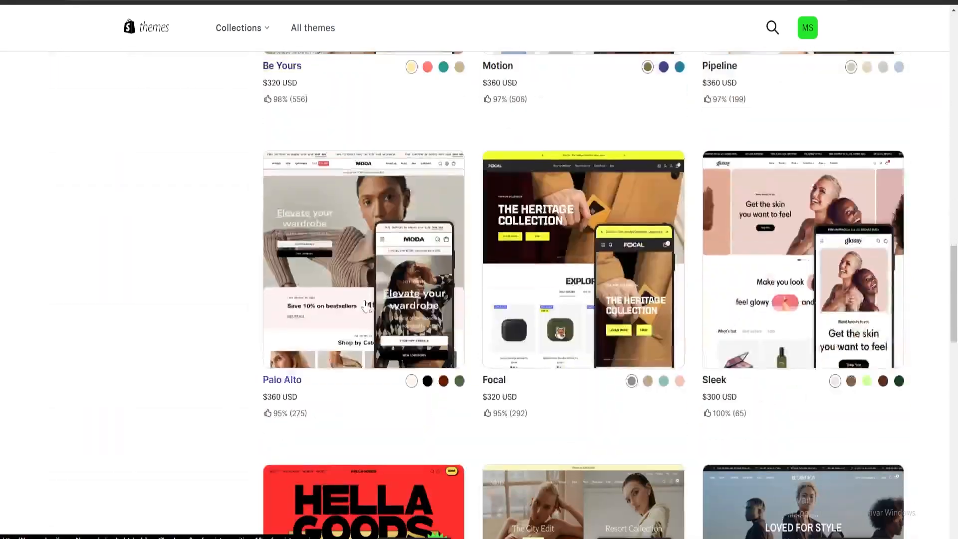
scroll(366, 305, "down", 4)
scroll(369, 305, "up", 14)
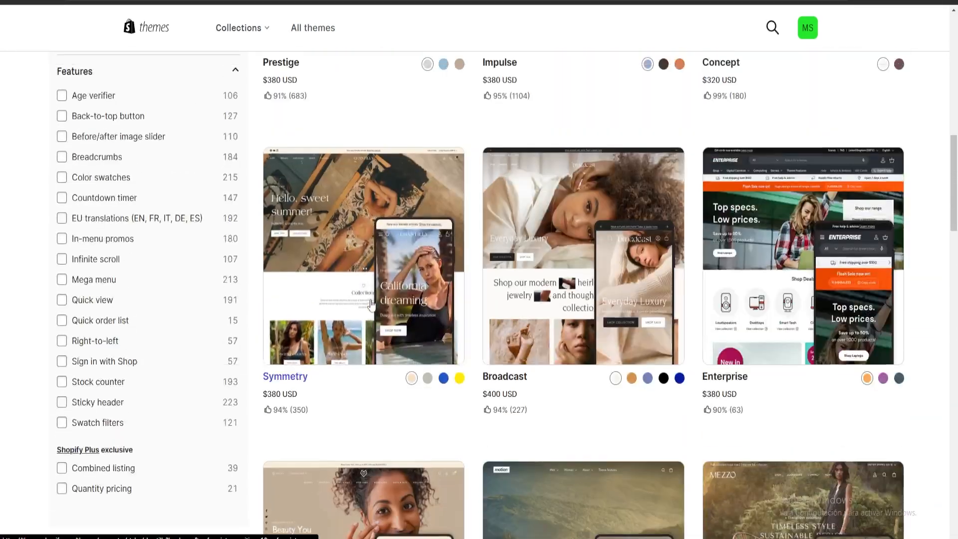
scroll(370, 303, "up", 15)
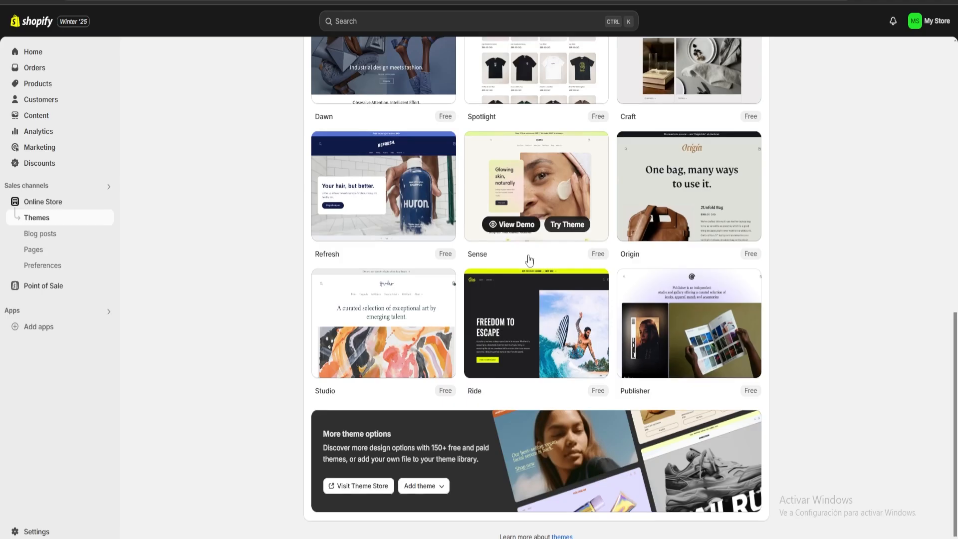
- Return to the store's current Dawn theme, open it for customization, and select the home page's image banner
scroll(528, 259, "up", 15)
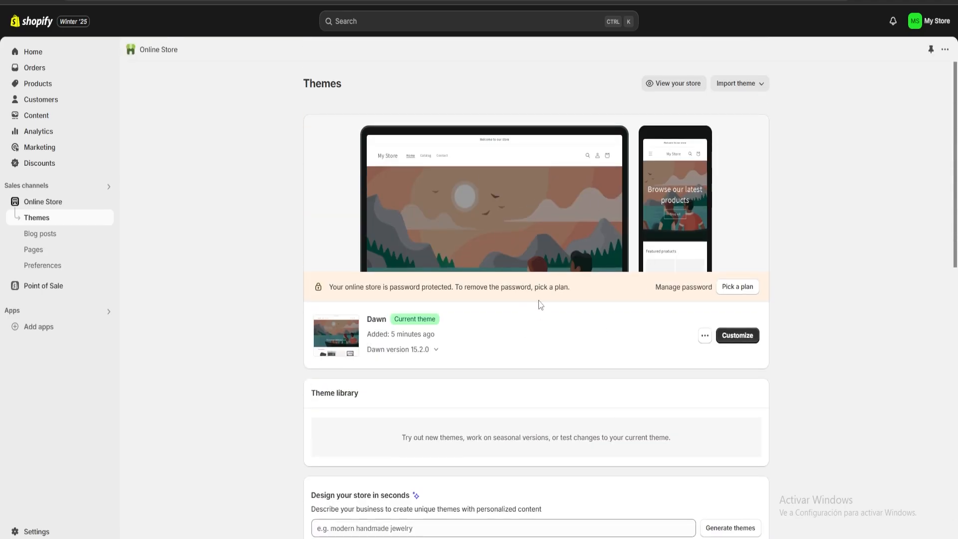
left_click(745, 336)
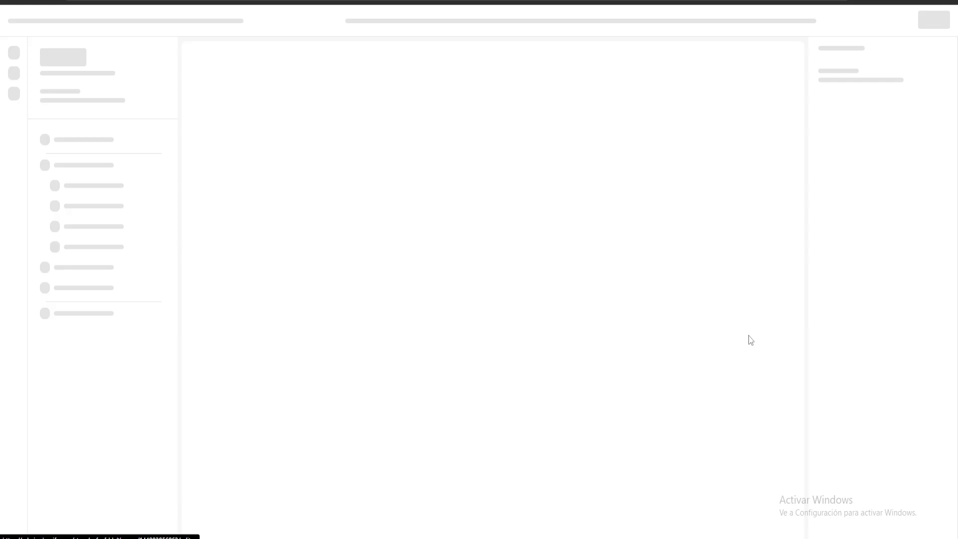
left_click(361, 273)
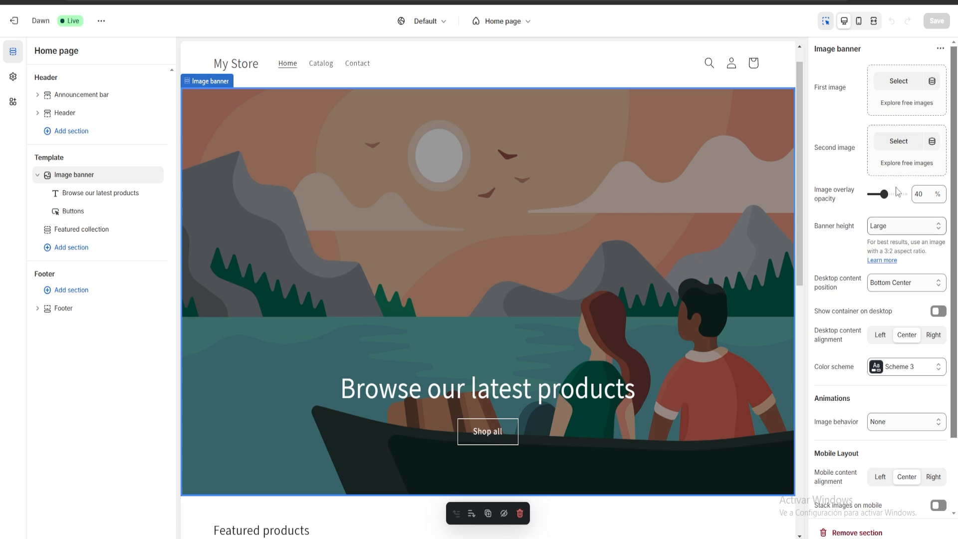
scroll(886, 358, "down", 2)
scroll(887, 365, "up", 2)
- Upload the kitchen appliances collage from the imagenes random folder as the banner's first image and look over the banner settings
left_click(897, 85)
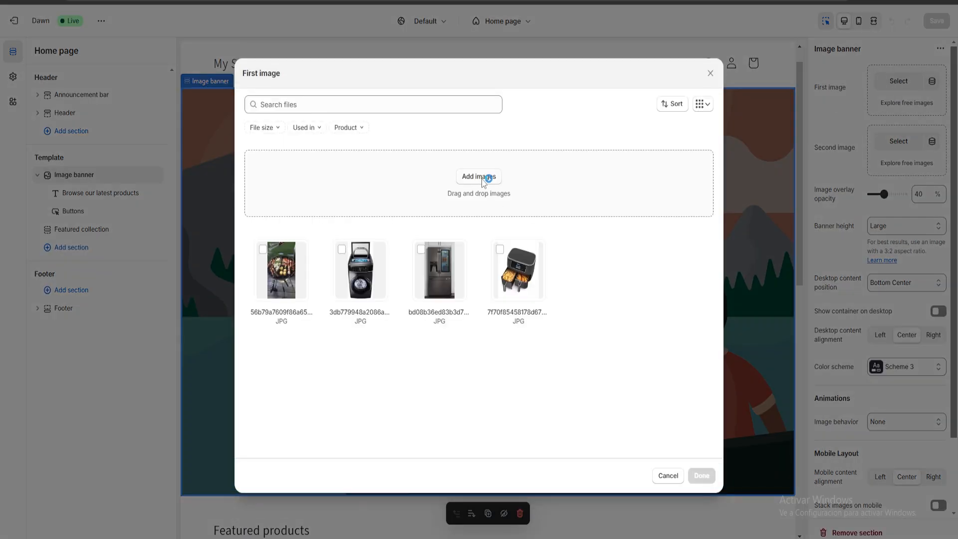
left_click(482, 179)
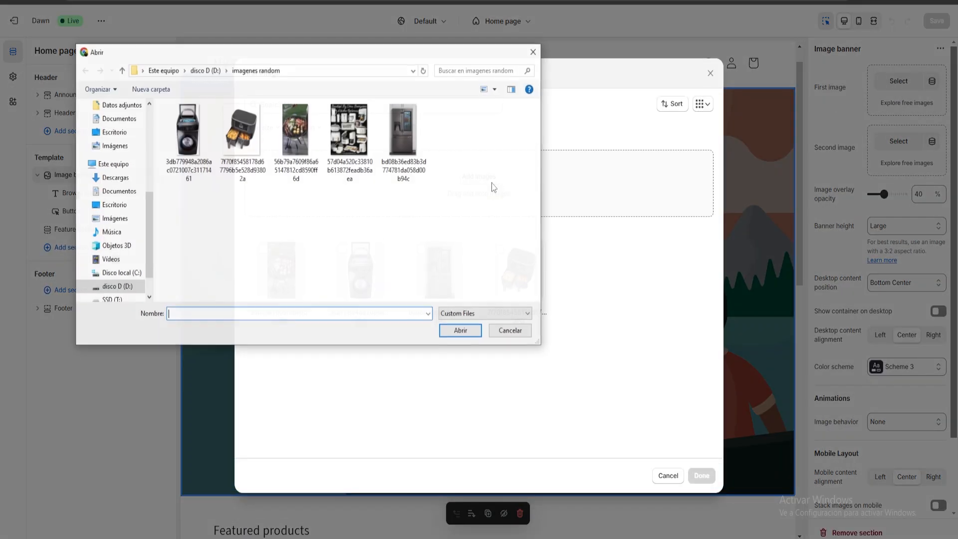
double_click(360, 147)
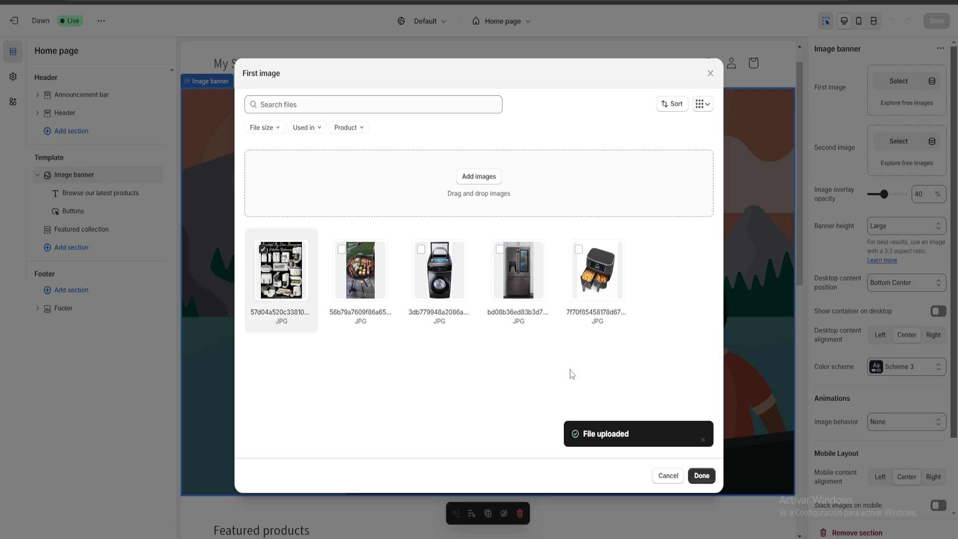
left_click(702, 475)
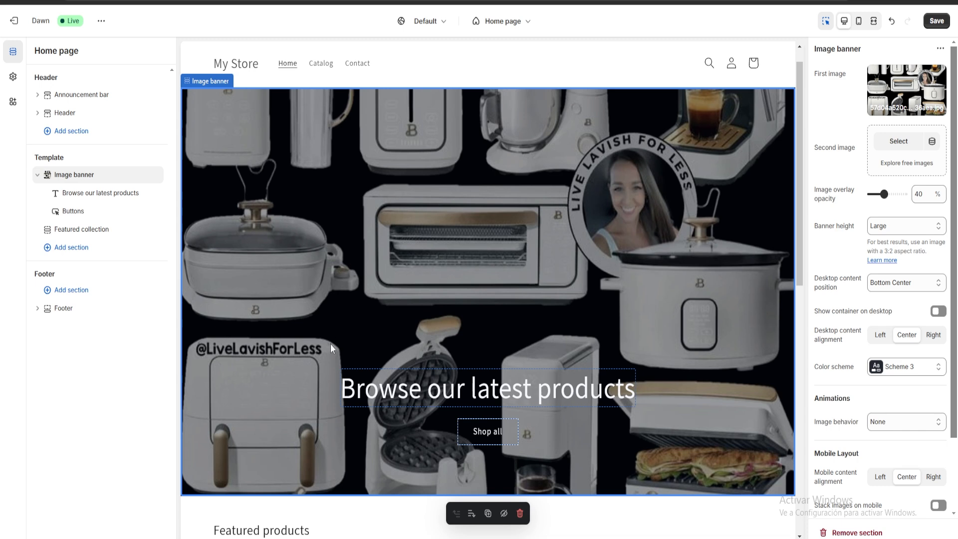
scroll(920, 168, "down", 2)
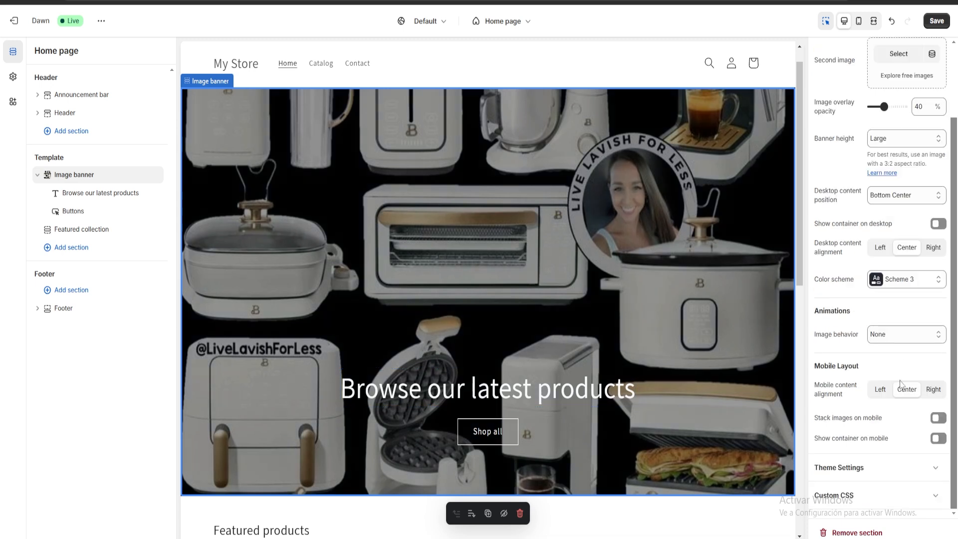
scroll(896, 399, "up", 2)
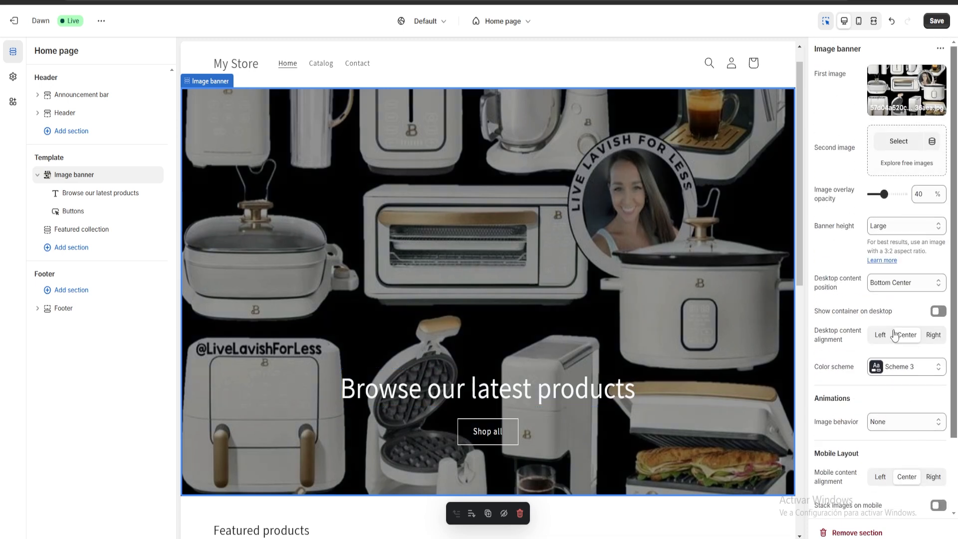
scroll(897, 293, "down", 2)
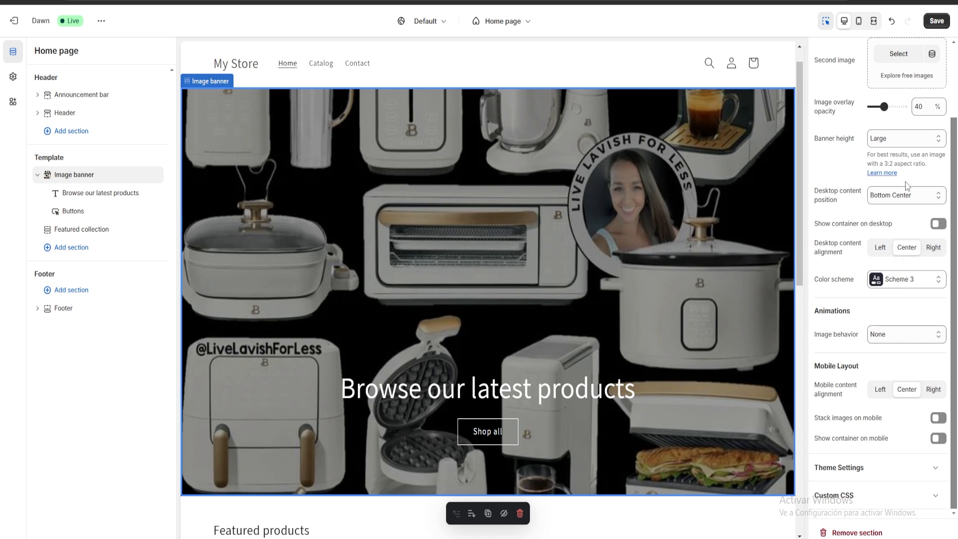
scroll(905, 209, "up", 2)
scroll(898, 239, "down", 2)
- Change the image banner's heading to "Welcome To My Appliances Store"
left_click(467, 388)
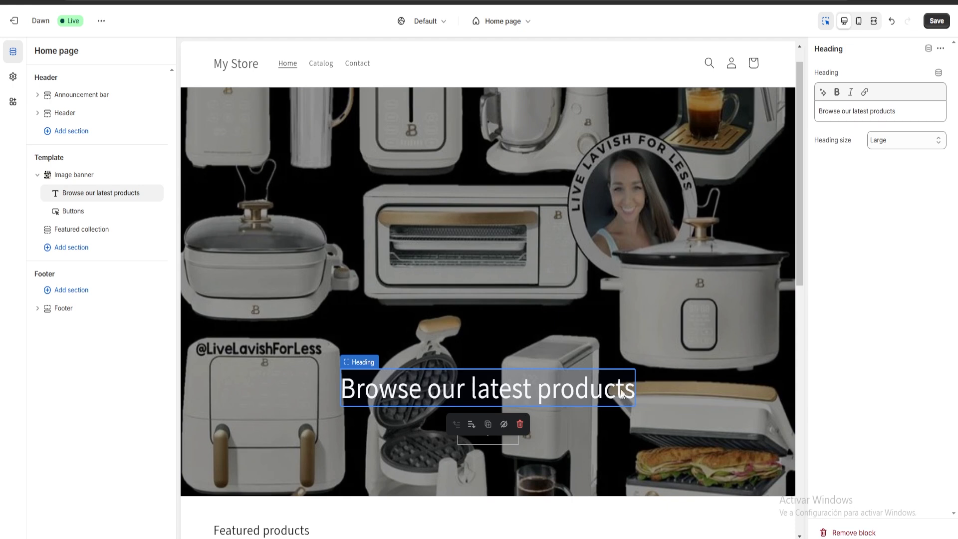
triple_click(908, 112)
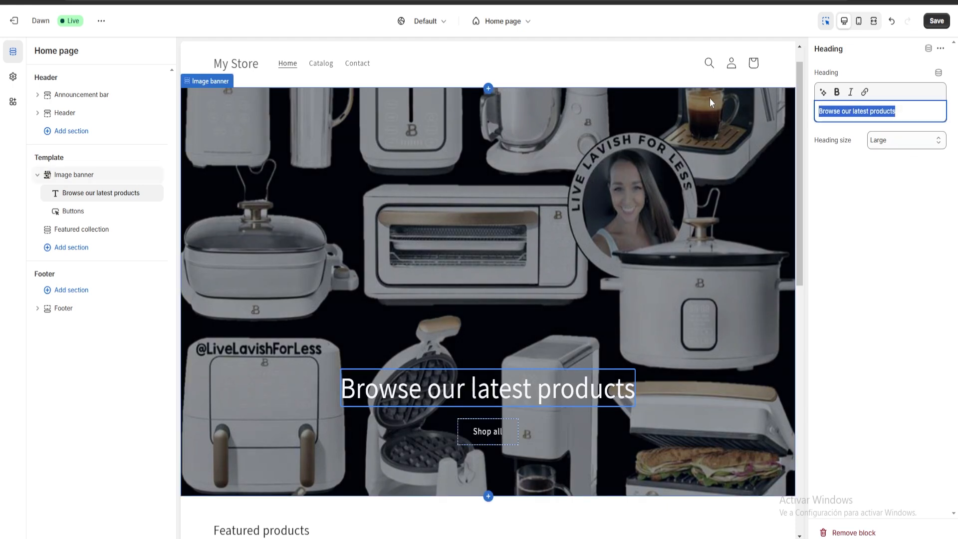
type("Wel")
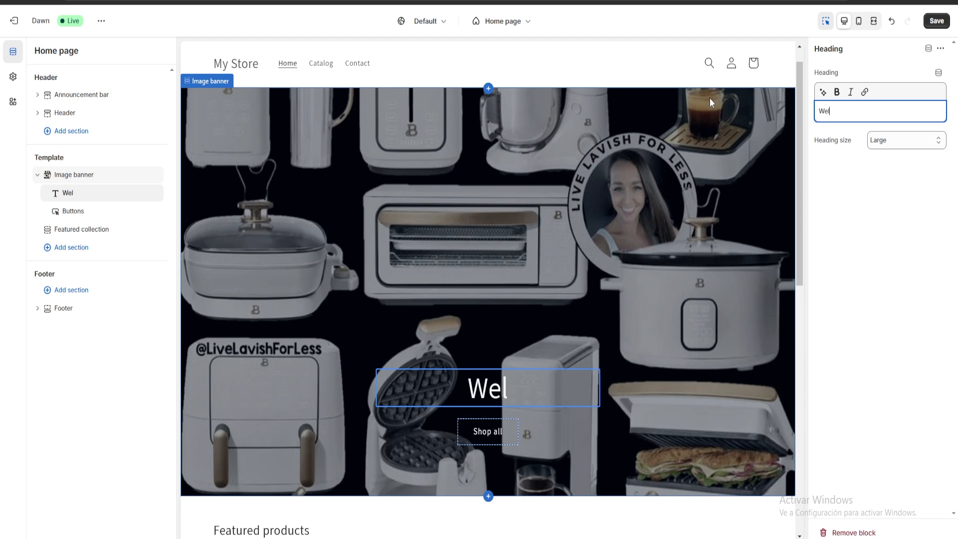
type("come To ")
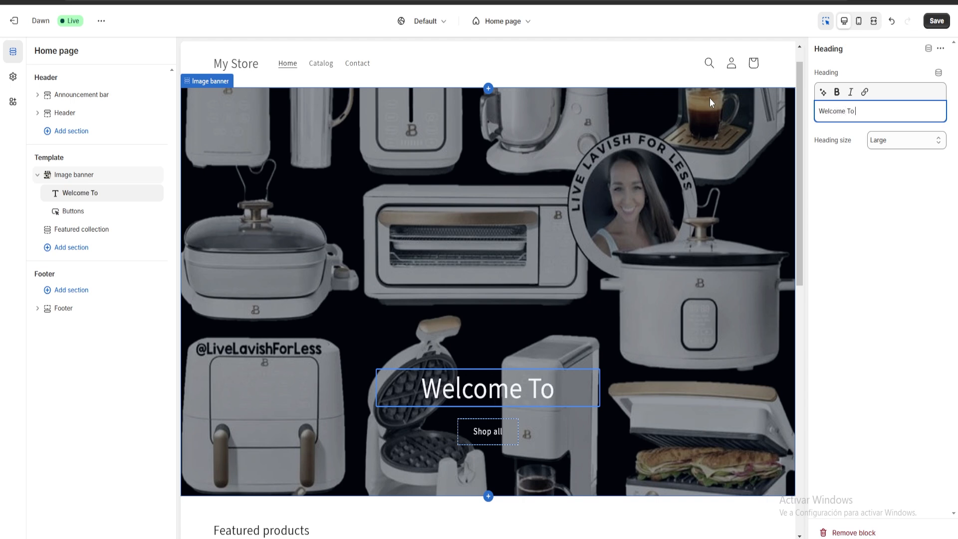
type("My Applian")
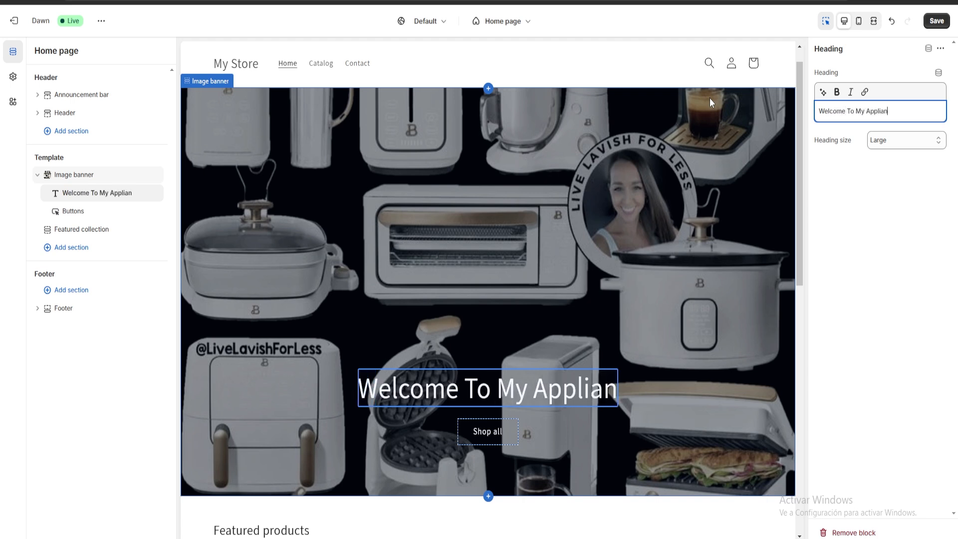
type("ces Store")
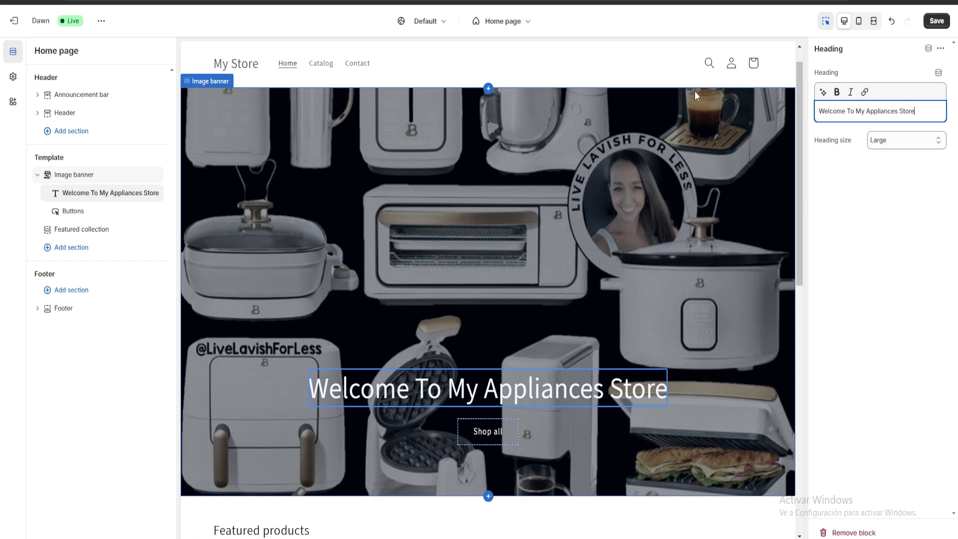
left_click(754, 227)
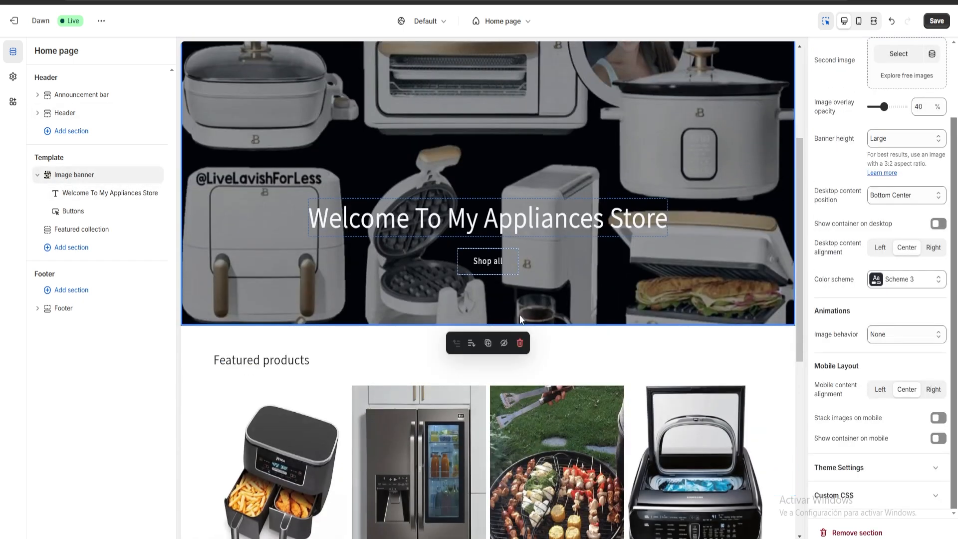
- Add a Featured product section to the home page template below the featured collection and look over its placeholder content
scroll(519, 314, "down", 7)
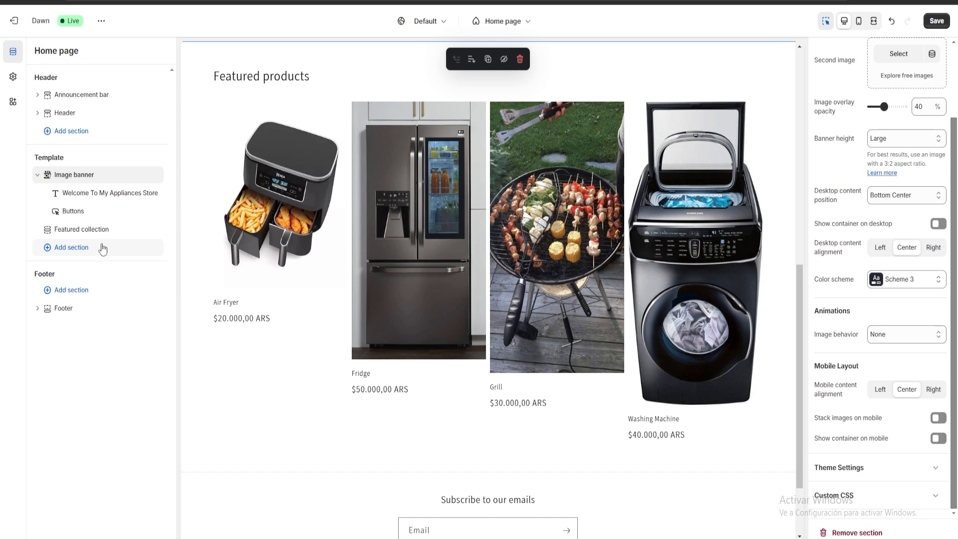
left_click(74, 248)
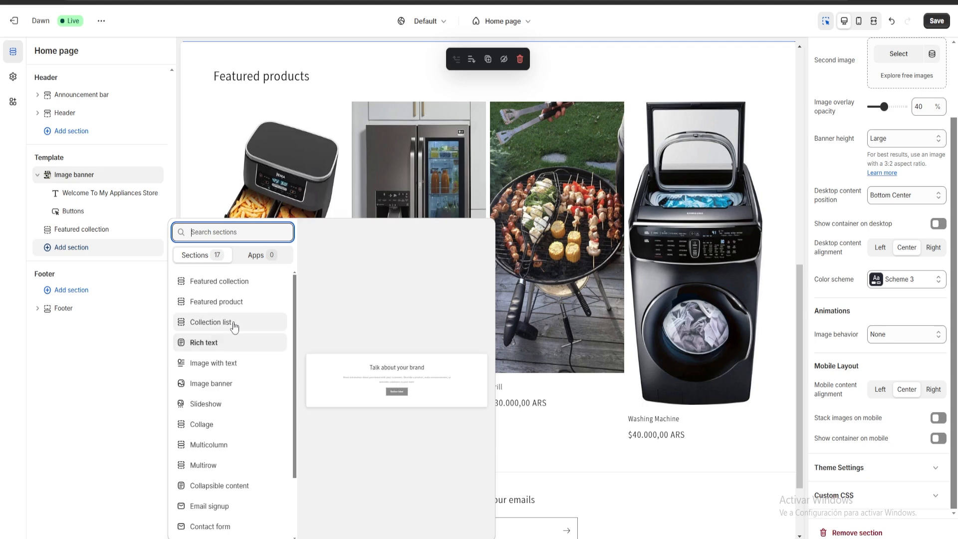
left_click(220, 303)
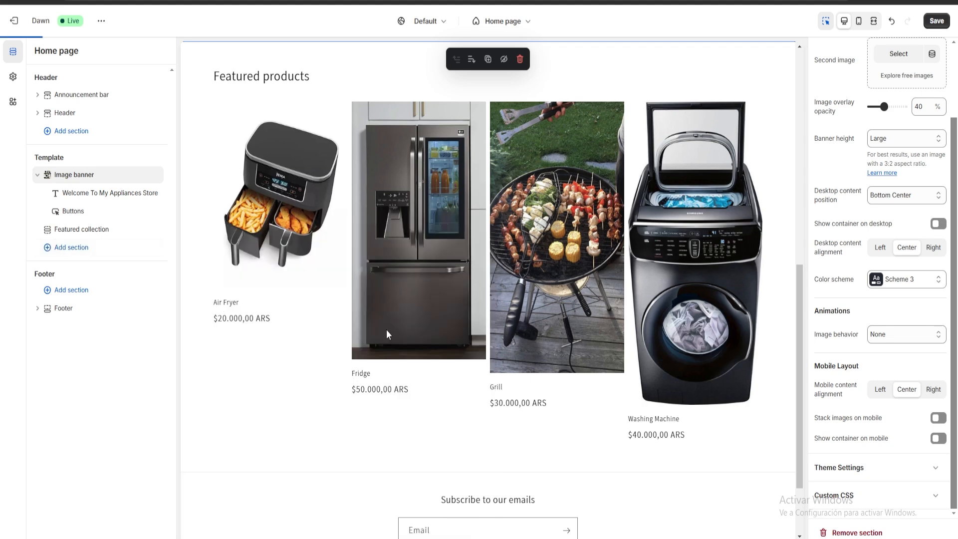
scroll(474, 289, "down", 2)
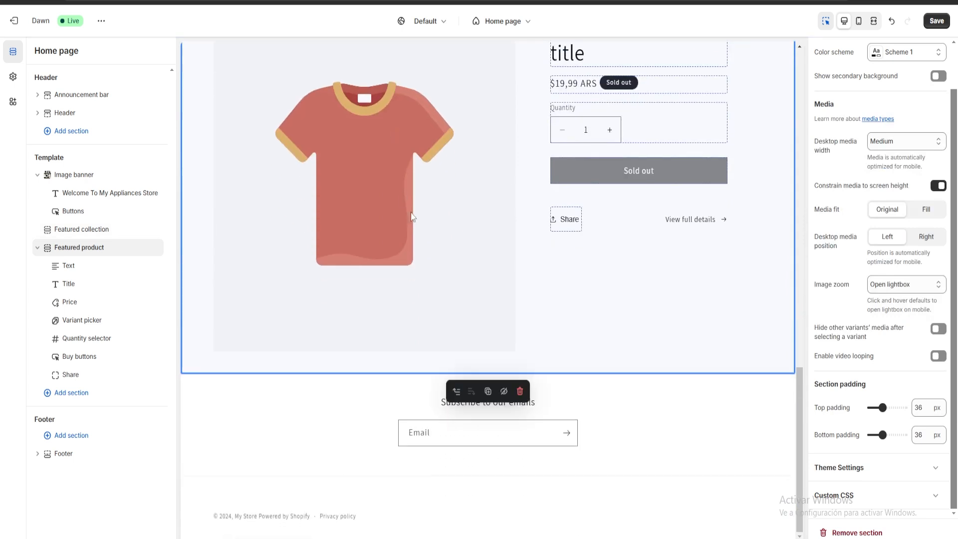
scroll(414, 217, "up", 3)
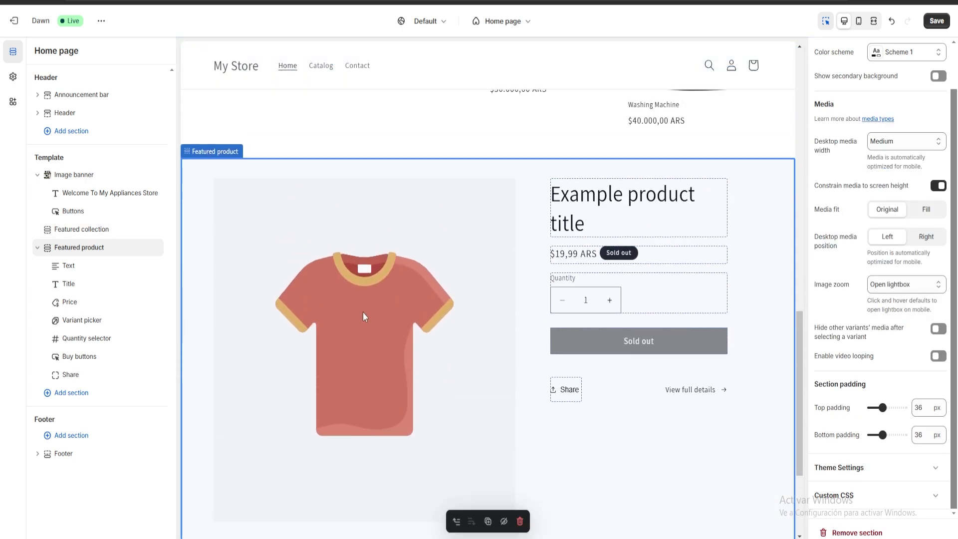
scroll(886, 325, "up", 1)
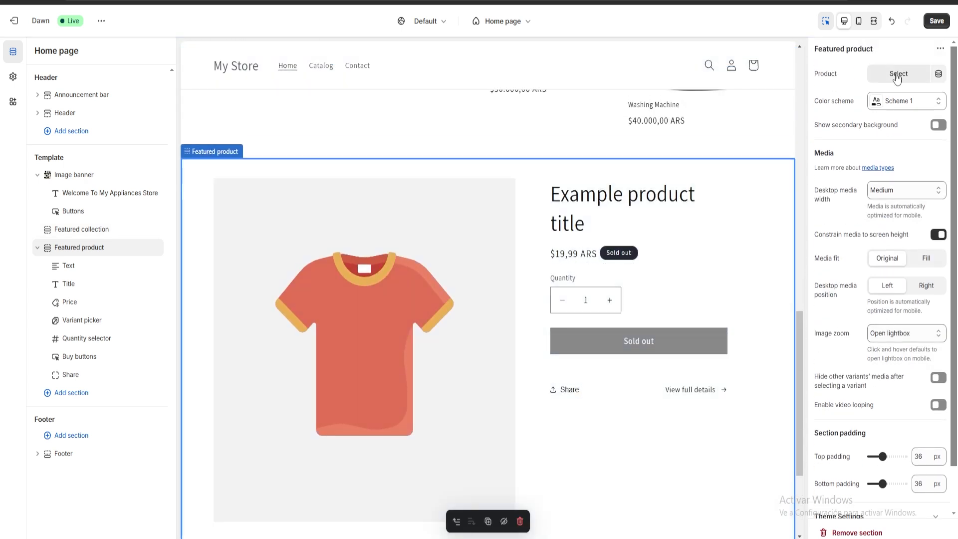
- Choose Fridge as the product shown in the Featured product section and check it in the preview
left_click_drag(817, 74, 846, 78)
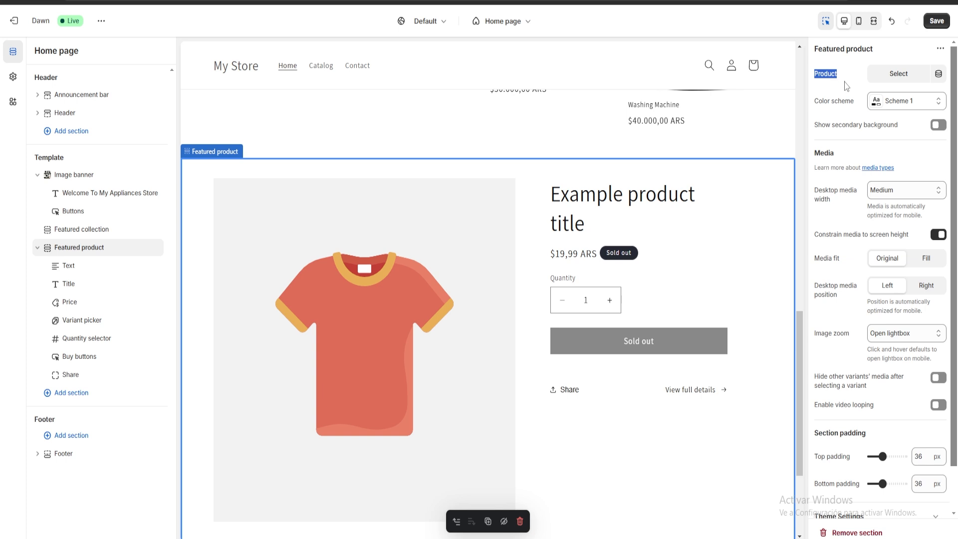
left_click(846, 86)
left_click(880, 79)
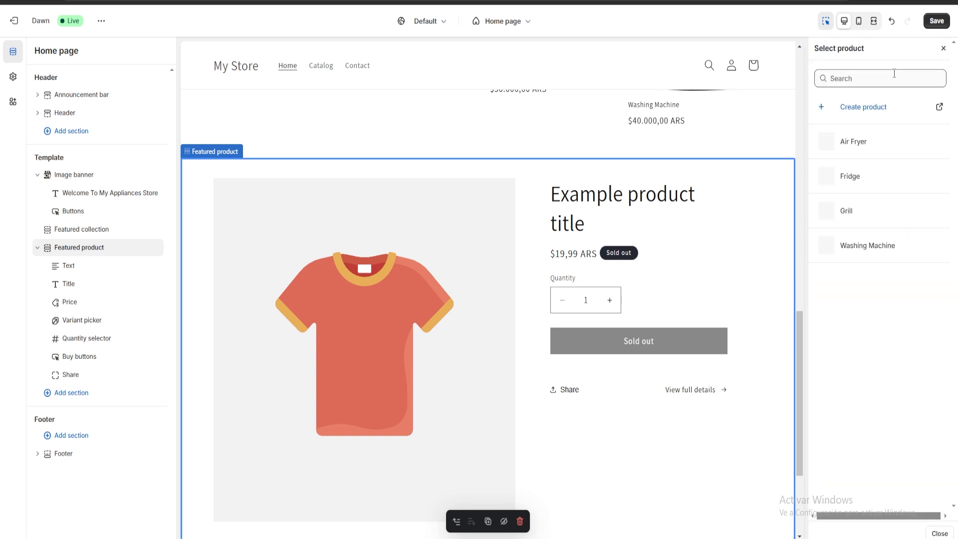
left_click(848, 186)
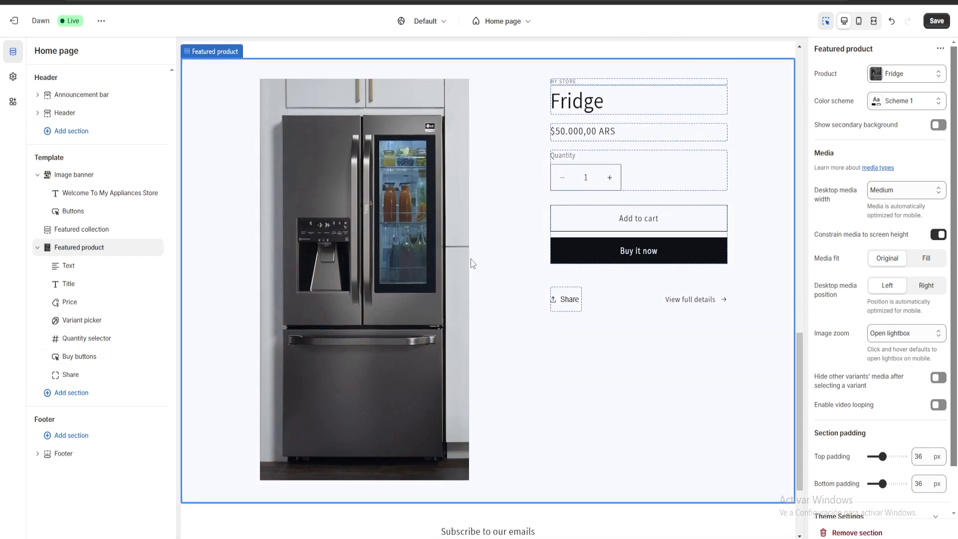
scroll(841, 311, "down", 1)
scroll(841, 311, "up", 1)
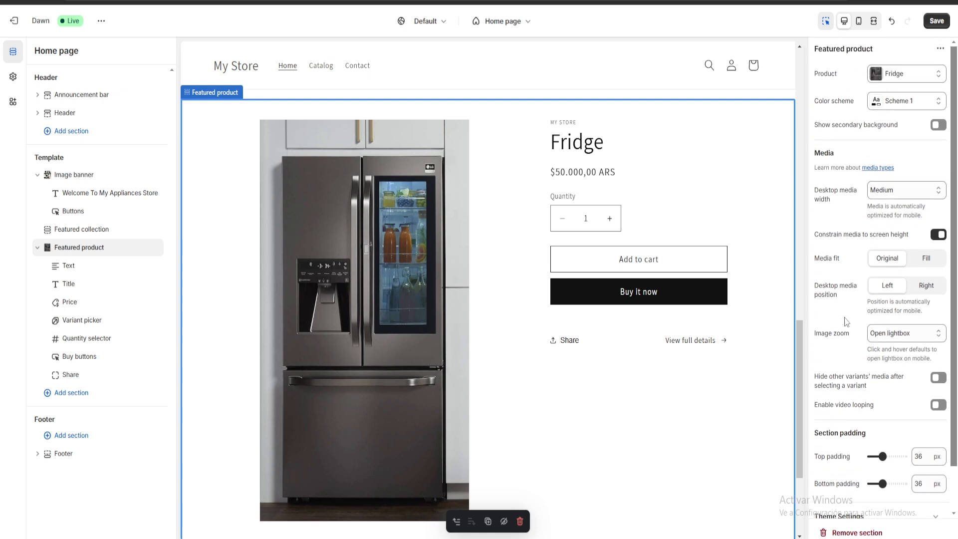
- Apply color scheme Scheme 4 to the Featured product section
left_click(895, 109)
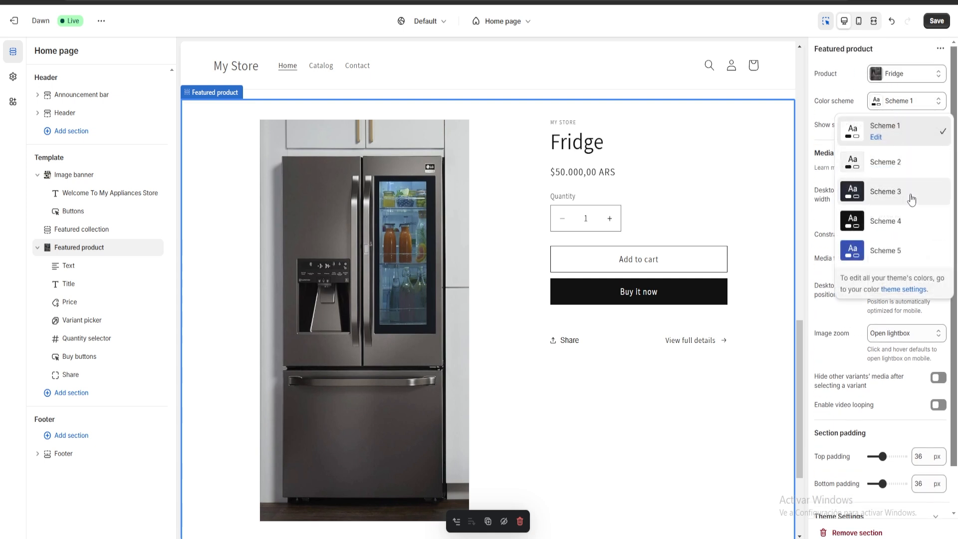
left_click(896, 223)
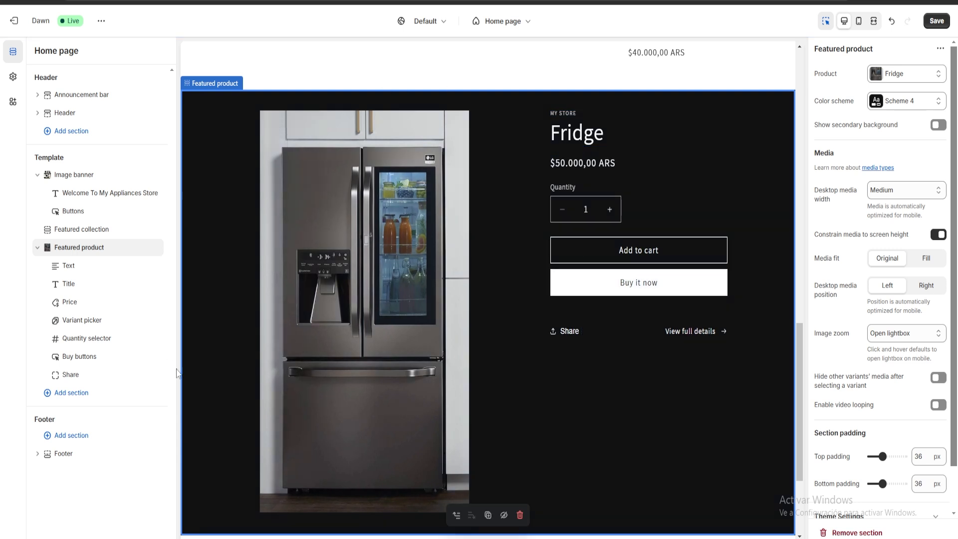
scroll(531, 355, "up", 2)
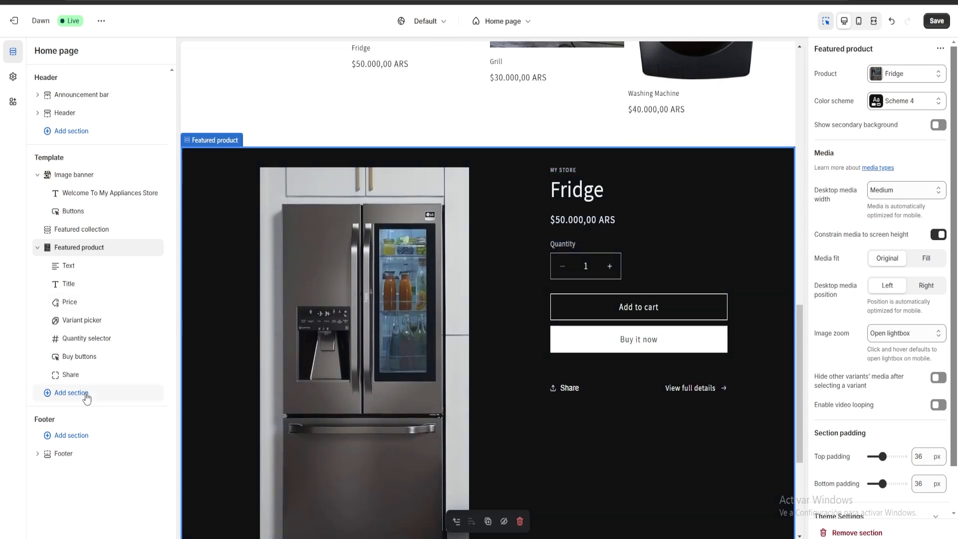
- Try a second Featured collection section below the Fridge section, and remove it again
left_click(85, 394)
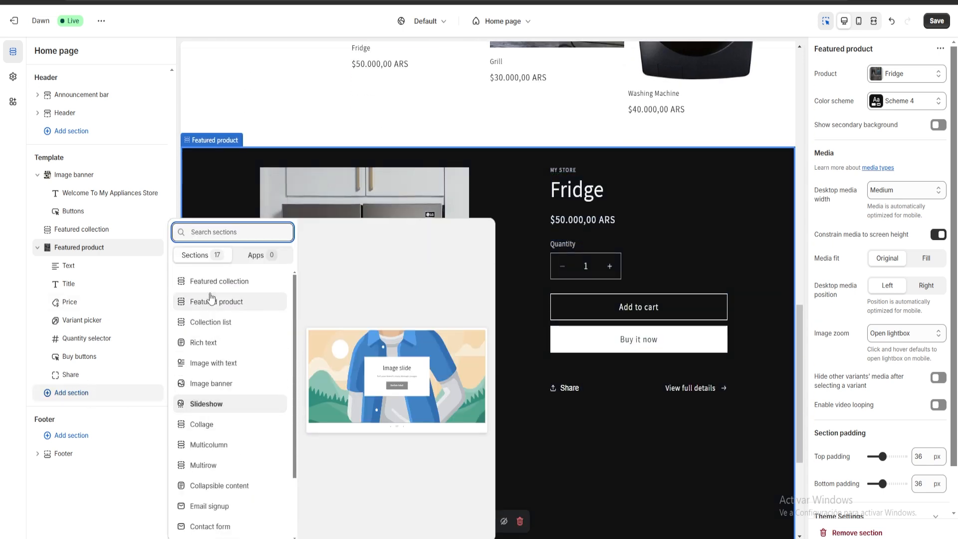
left_click(212, 283)
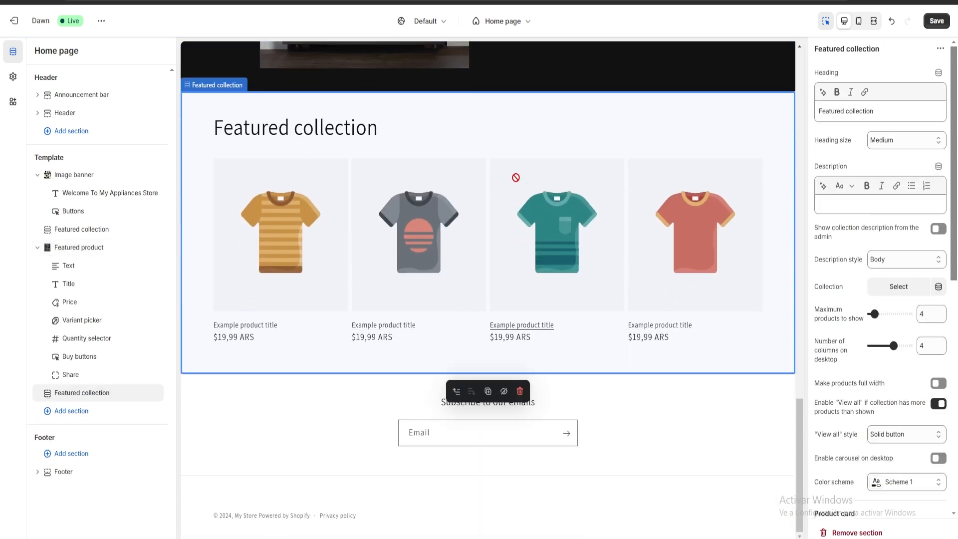
scroll(531, 276, "up", 2)
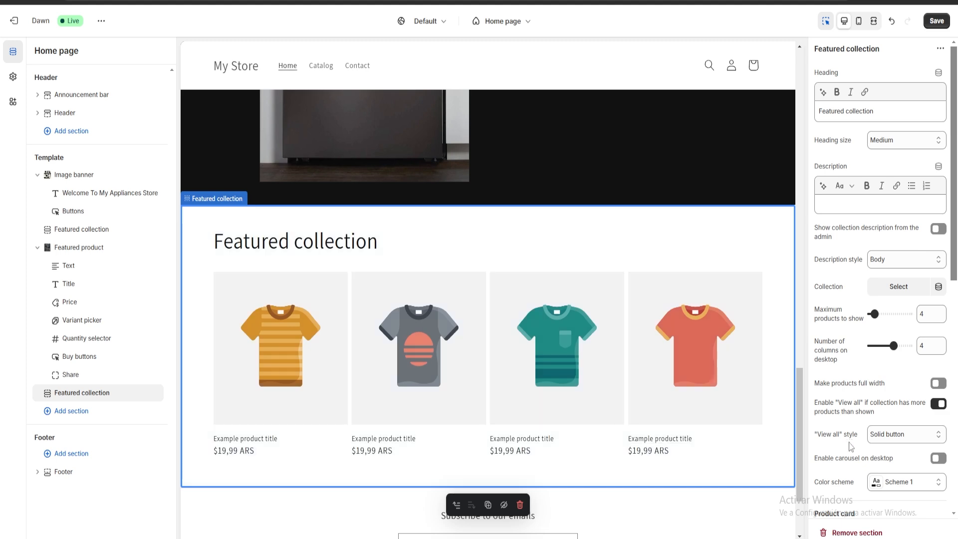
left_click(850, 533)
- Review the home page preview up to its banner and examine the section types available for the footer and the header
scroll(548, 389, "up", 4)
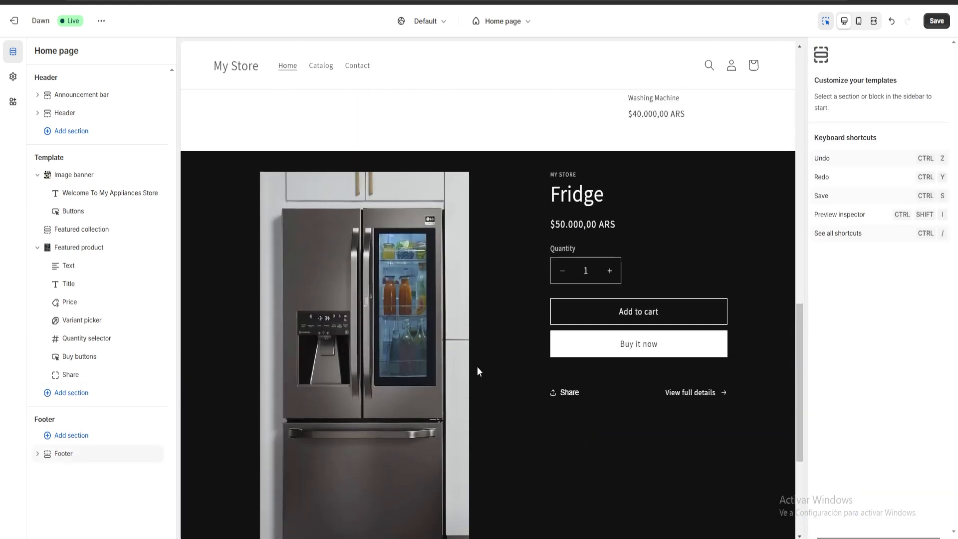
scroll(477, 366, "up", 10)
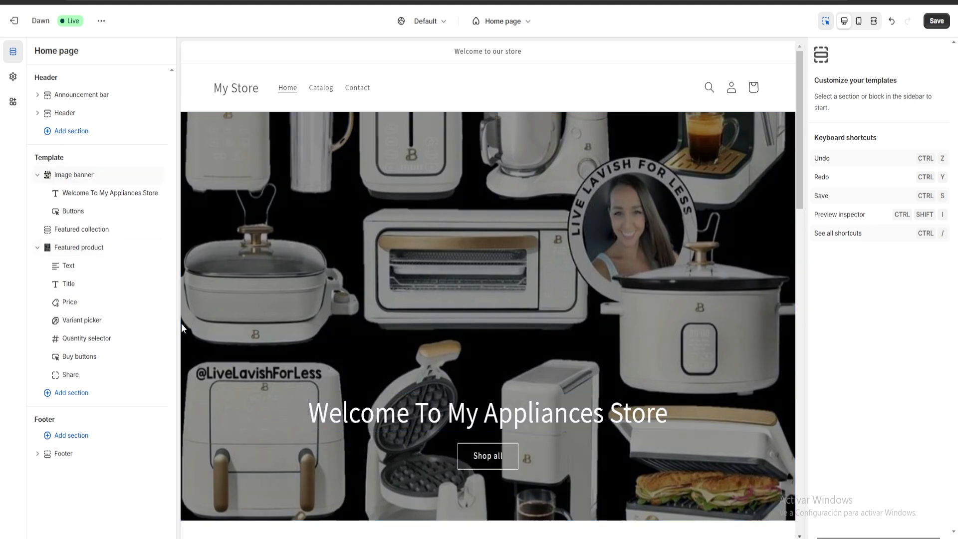
left_click(83, 444)
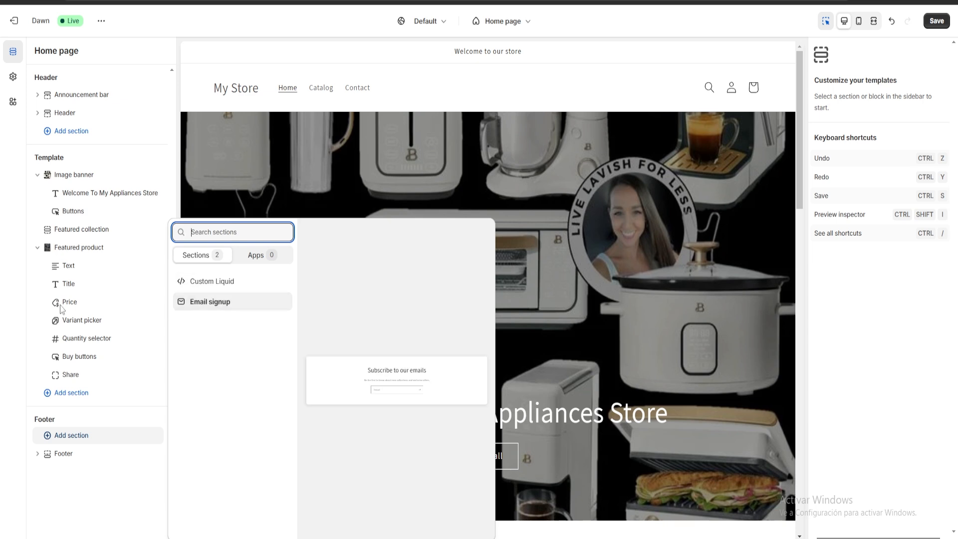
left_click(3, 298)
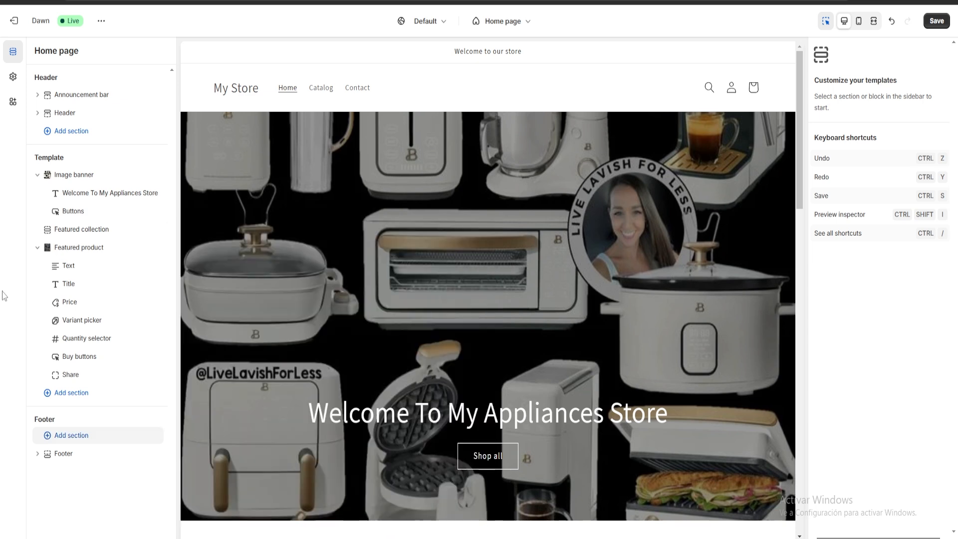
left_click(74, 131)
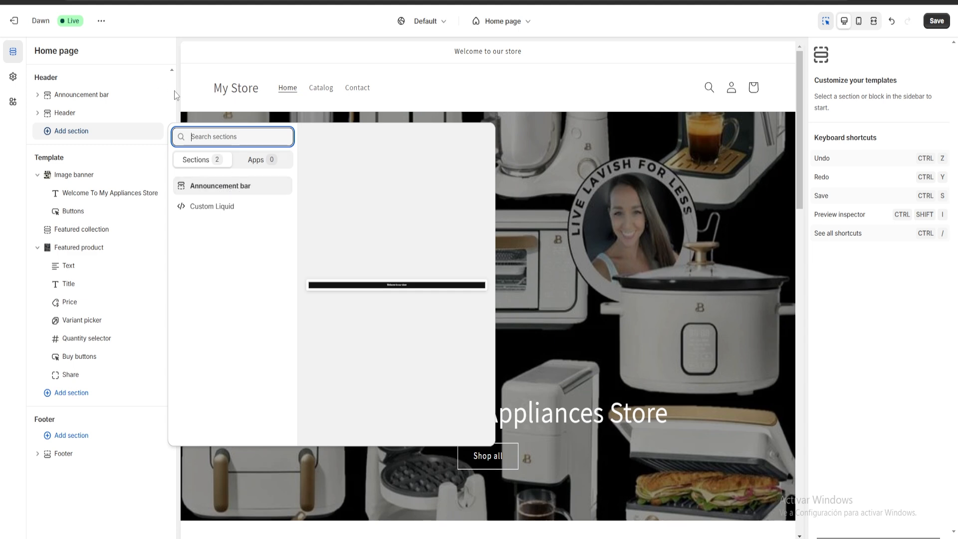
left_click(174, 90)
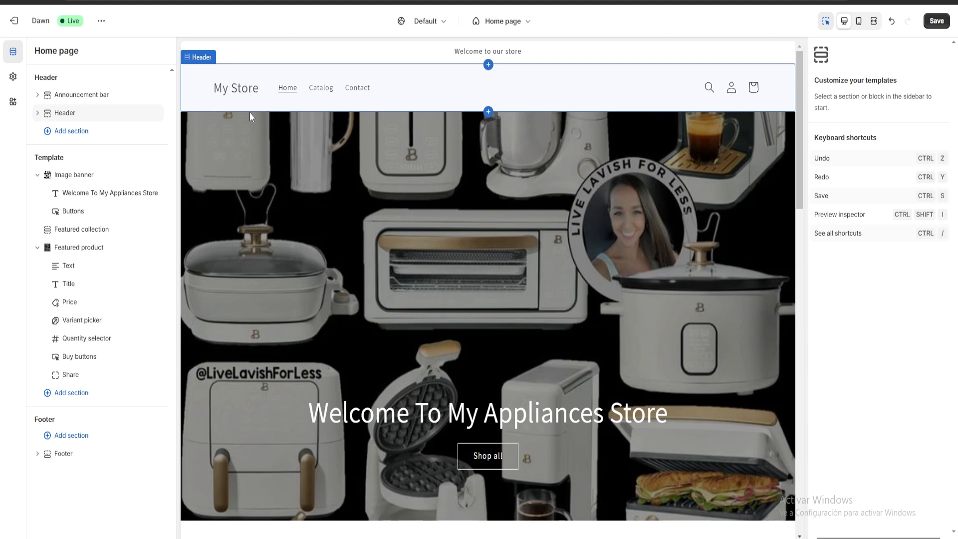
- Save the home page customizations, exit the theme editor, and go to the admin home with its setup guide
left_click(936, 22)
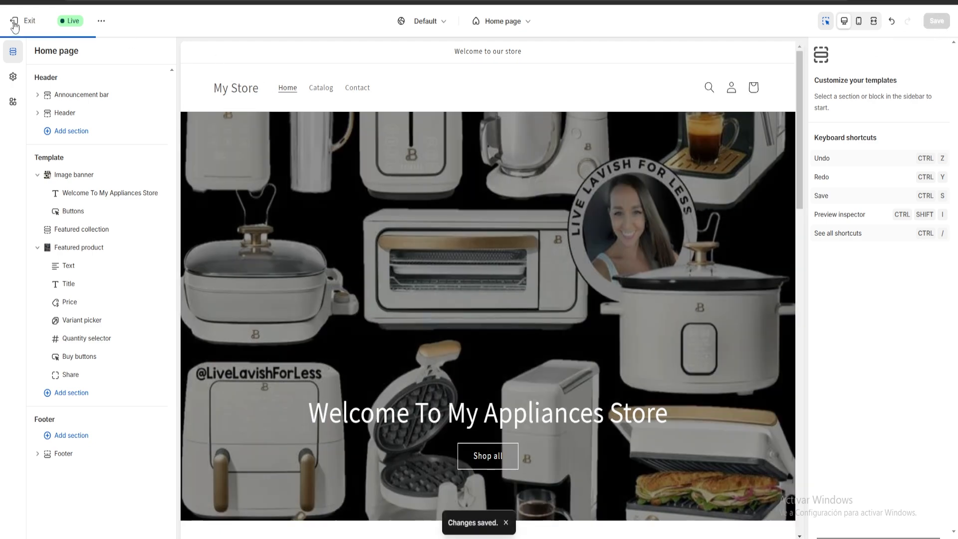
left_click(14, 20)
left_click(48, 54)
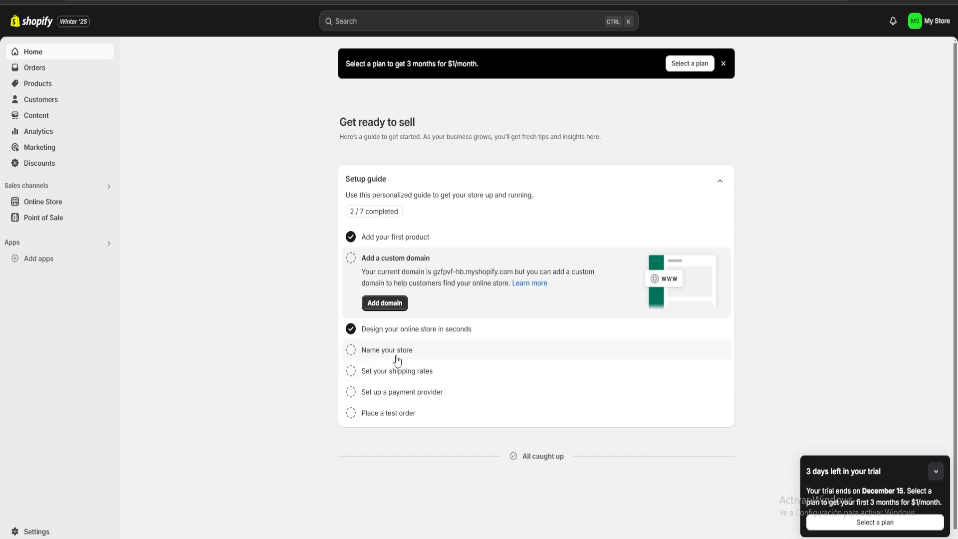
- Set the store name to Appliances from the setup guide's naming task, save it, and close the guide and the settings
left_click(396, 355)
left_click(384, 344)
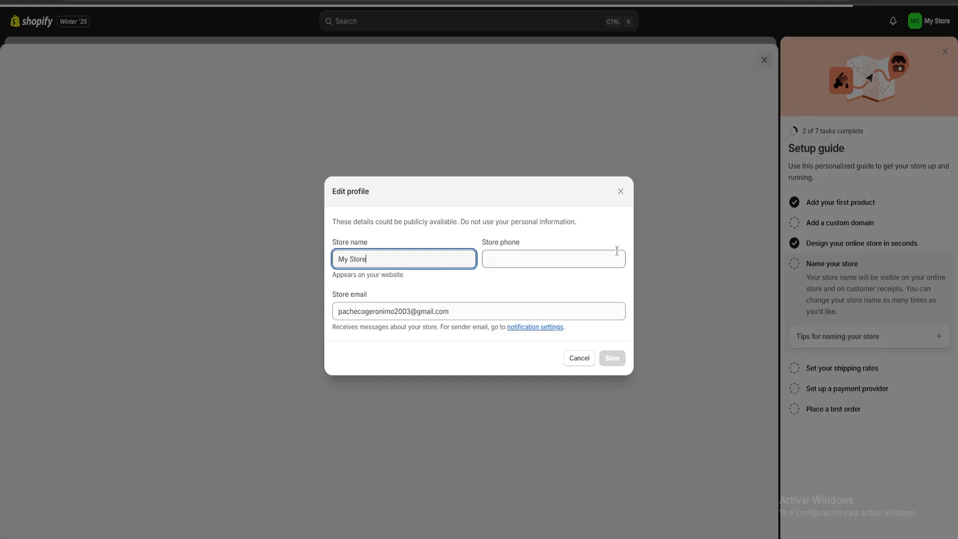
key("BackSpace")
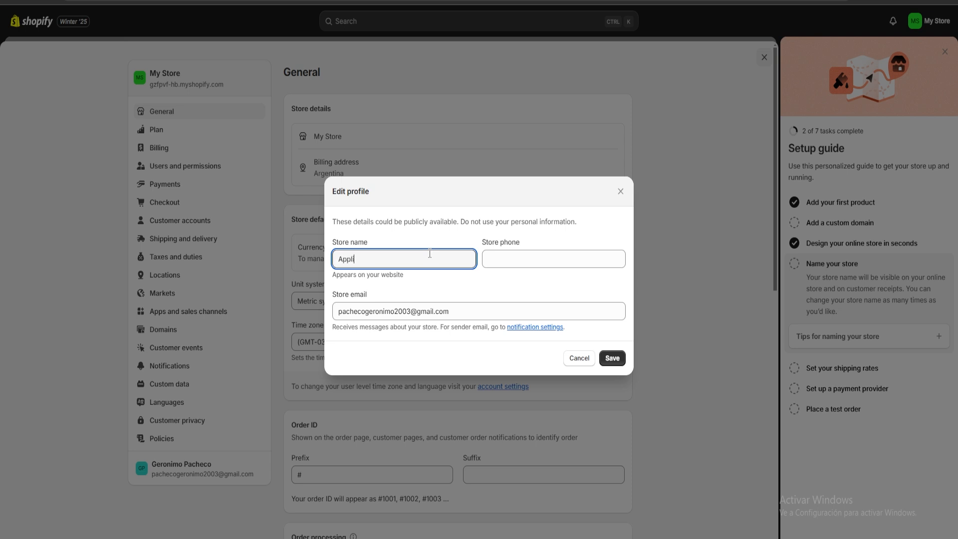
left_click(613, 369)
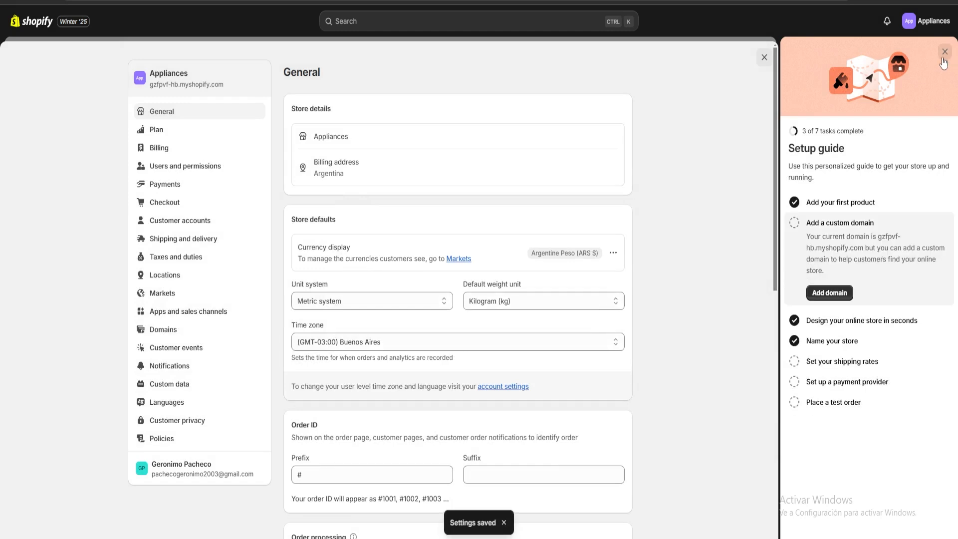
left_click(945, 51)
left_click(943, 58)
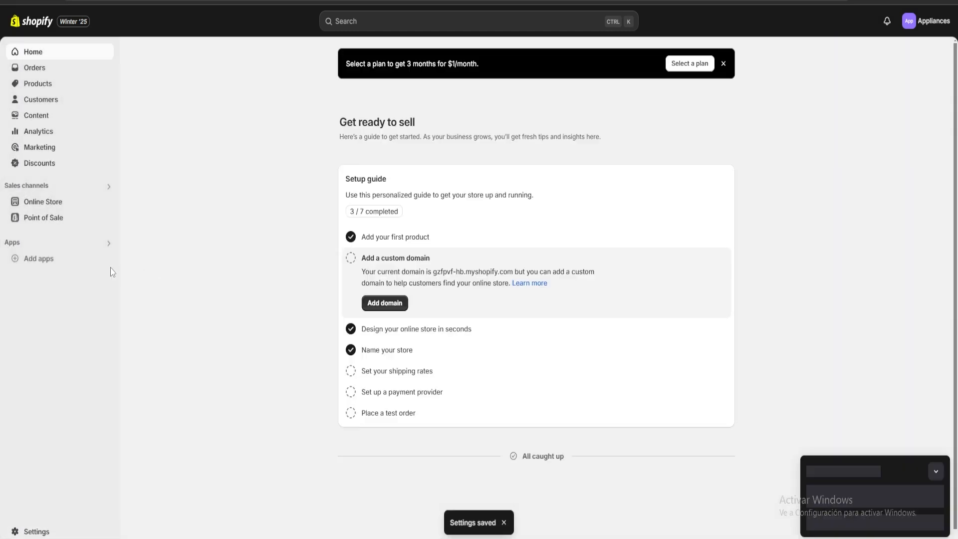
- Preview the Dawn theme from the online store's themes and review the storefront's banner, featured products and Fridge section
left_click(49, 203)
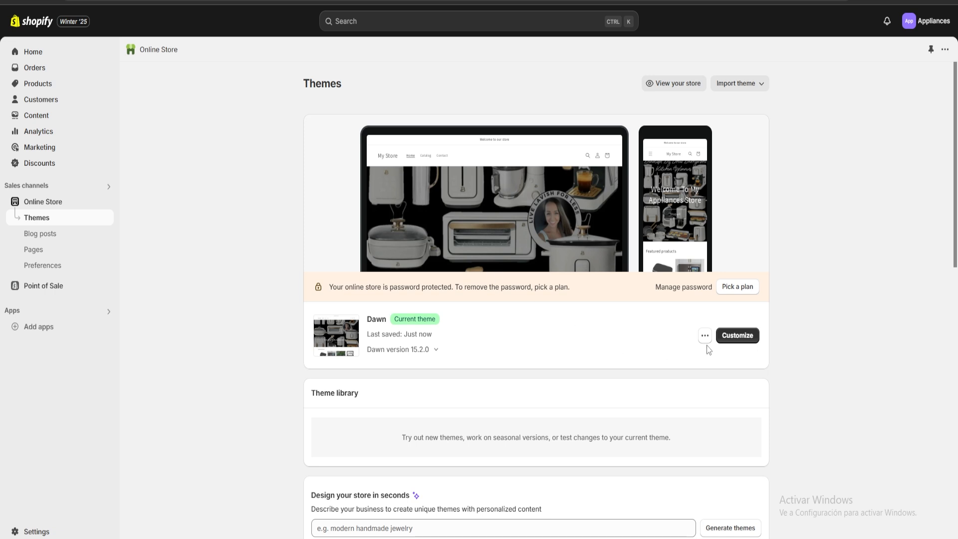
left_click(705, 336)
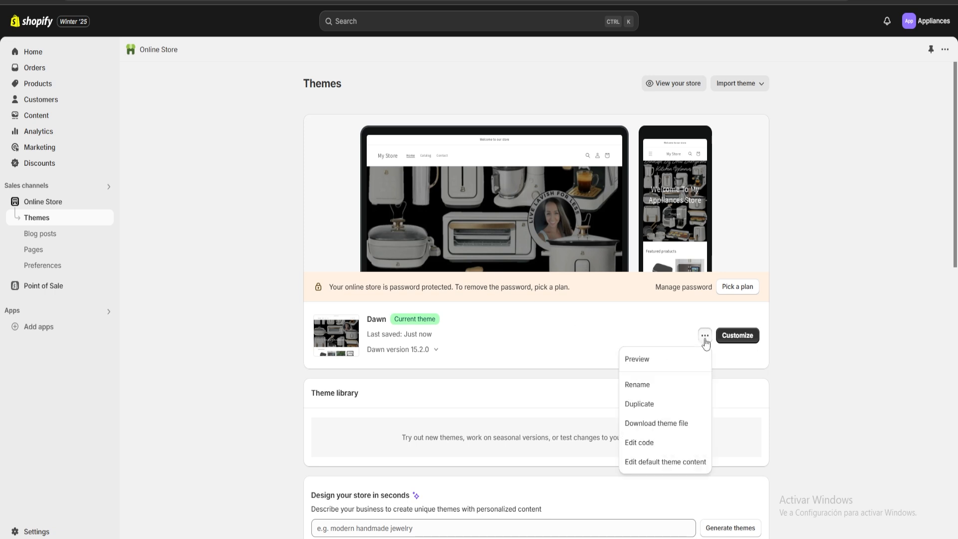
left_click(652, 357)
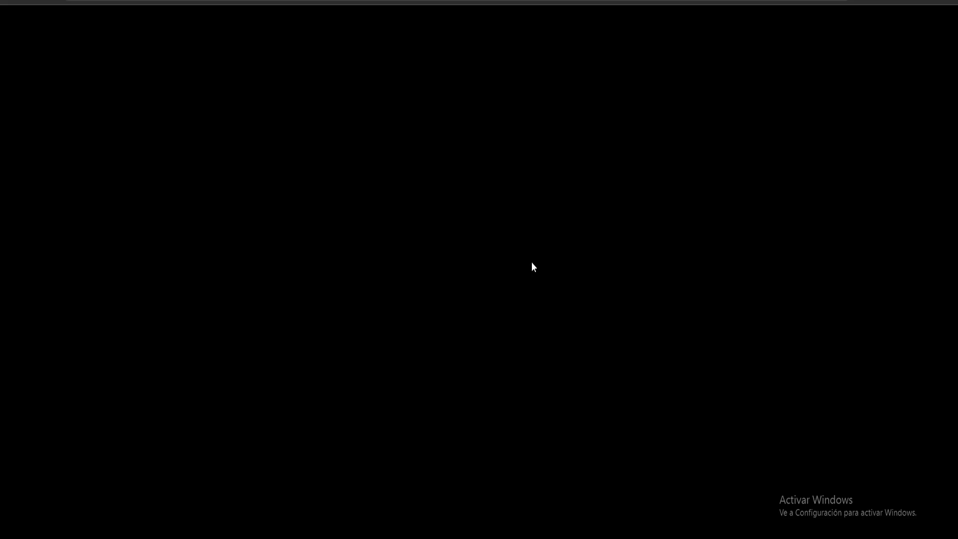
scroll(518, 234, "down", 20)
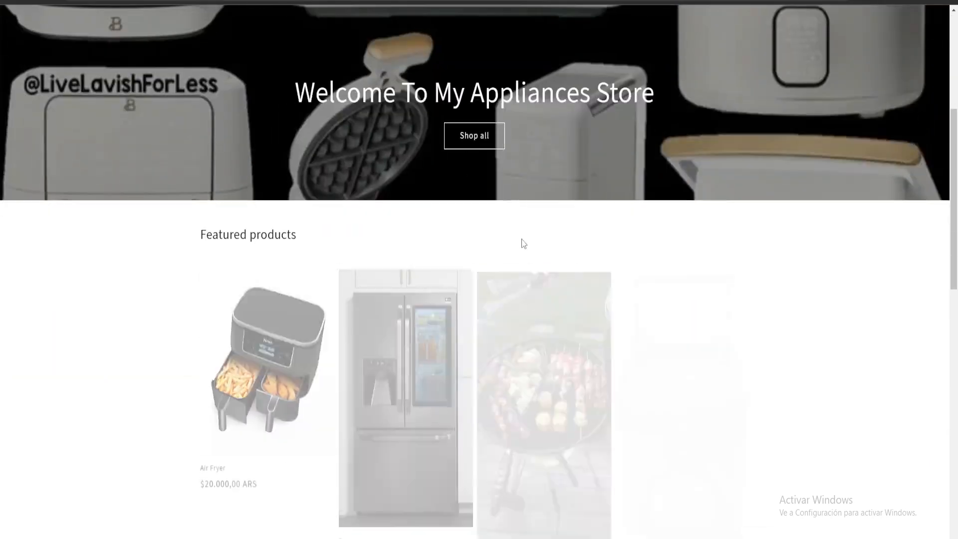
scroll(512, 277, "up", 15)
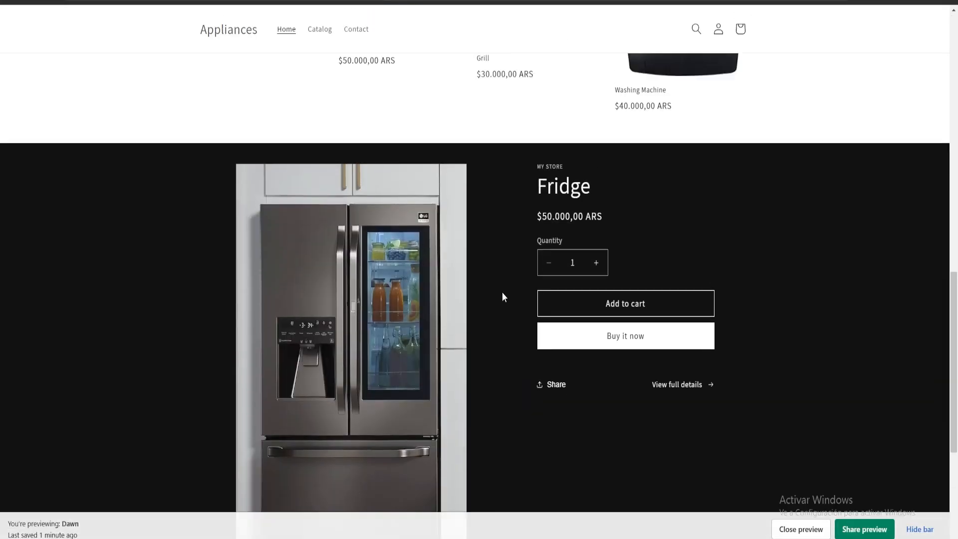
scroll(501, 306, "down", 12)
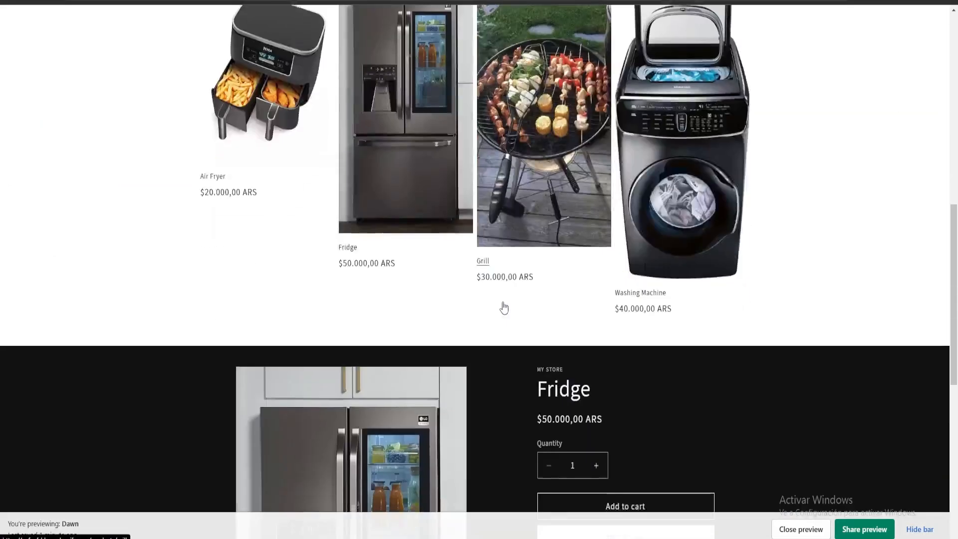
scroll(502, 305, "up", 8)
scroll(502, 335, "up", 8)
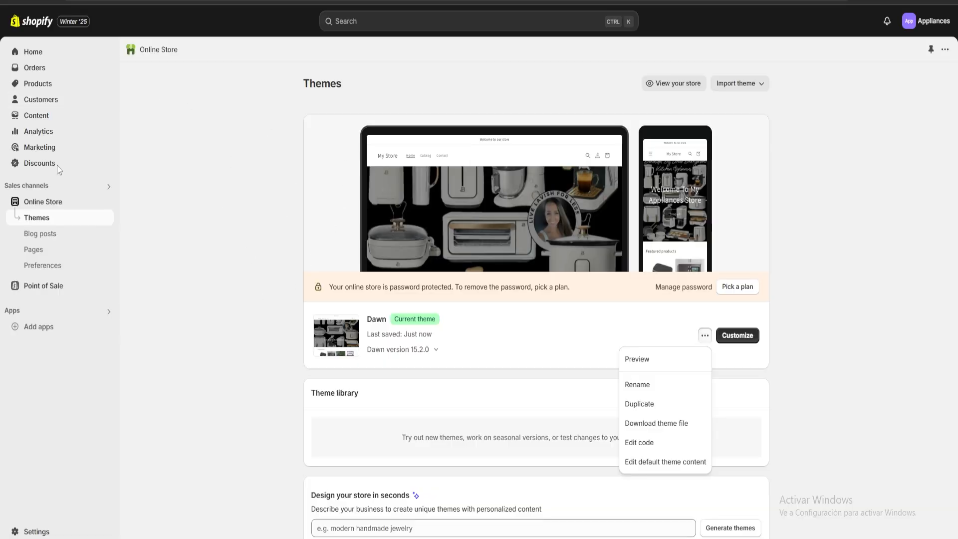
- Open the store analytics and examine the definitions of the total sales, total orders and average order value metrics
left_click(42, 131)
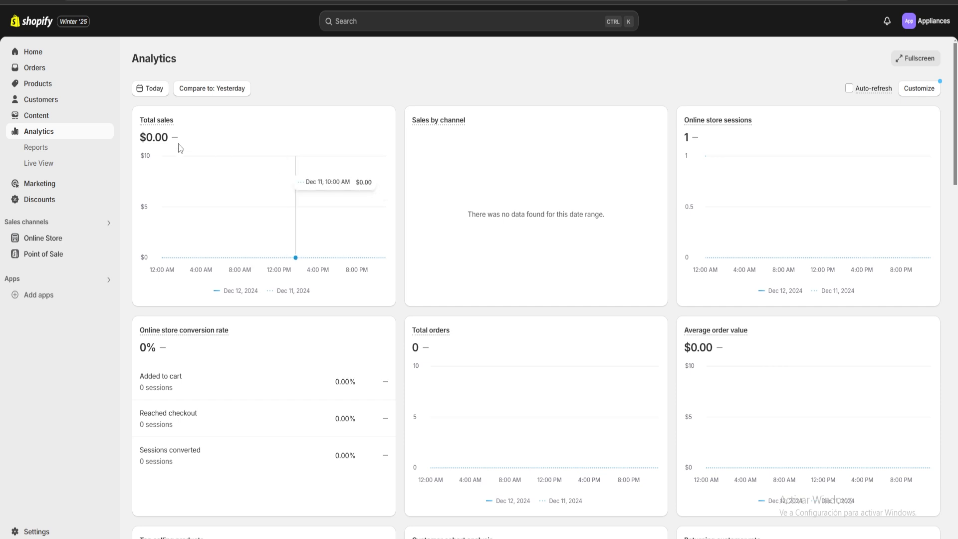
left_click_drag(141, 121, 242, 139)
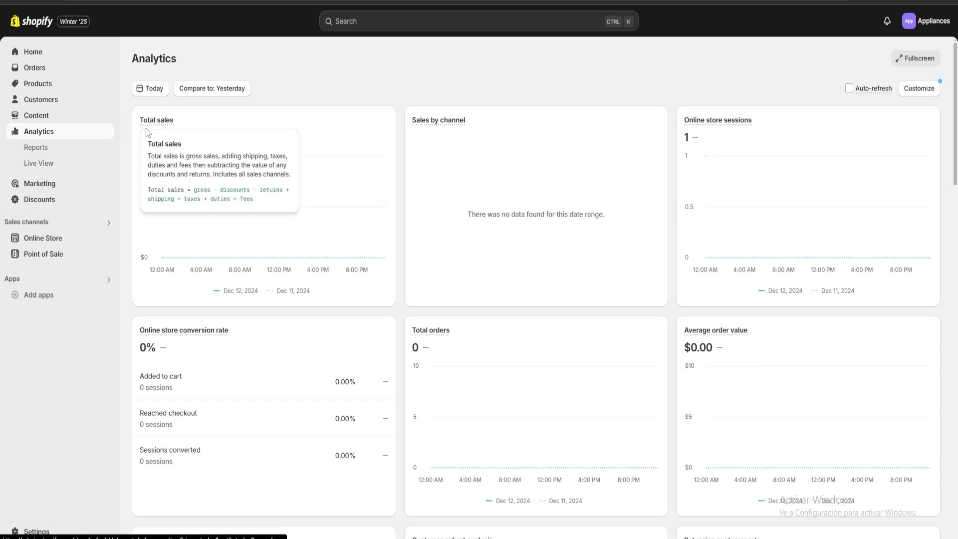
mouse_move(146, 125)
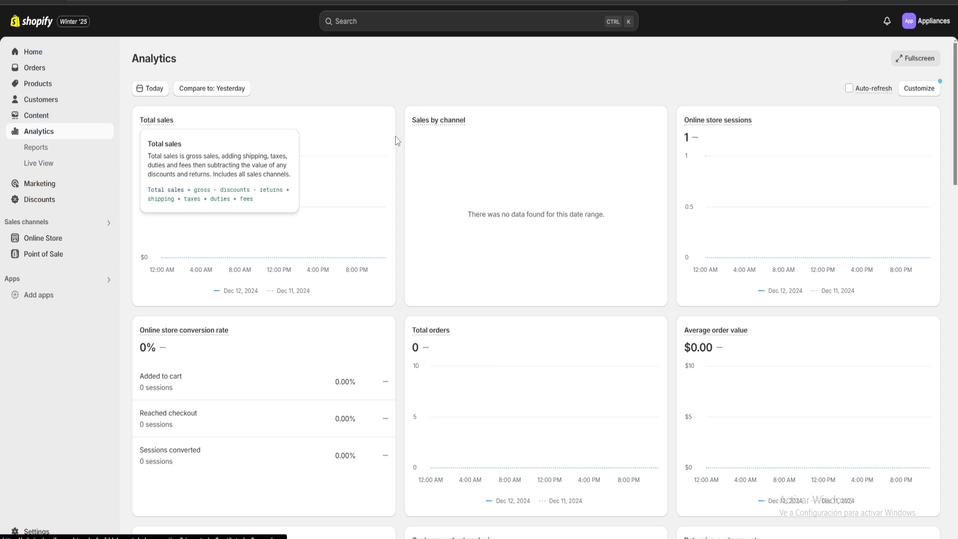
mouse_move(423, 123)
scroll(454, 148, "down", 3)
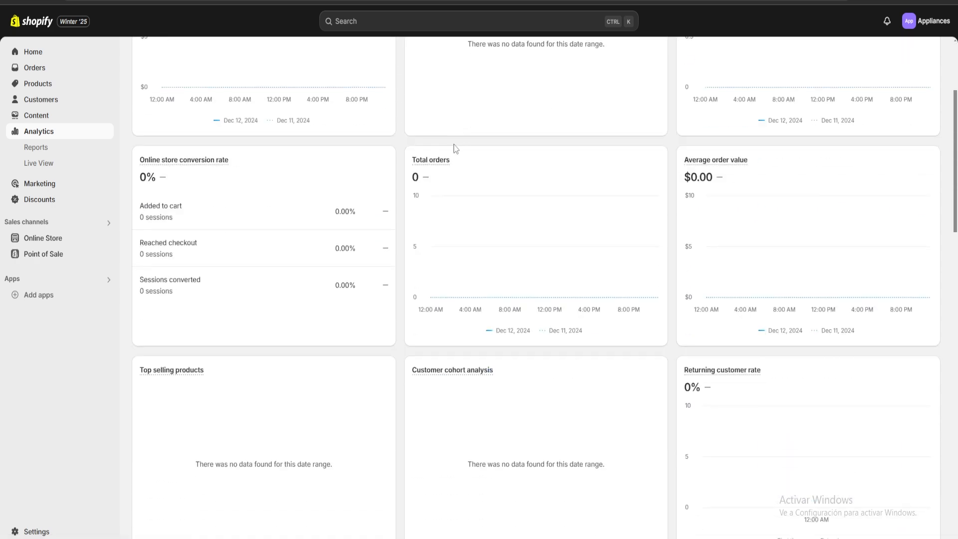
mouse_move(422, 165)
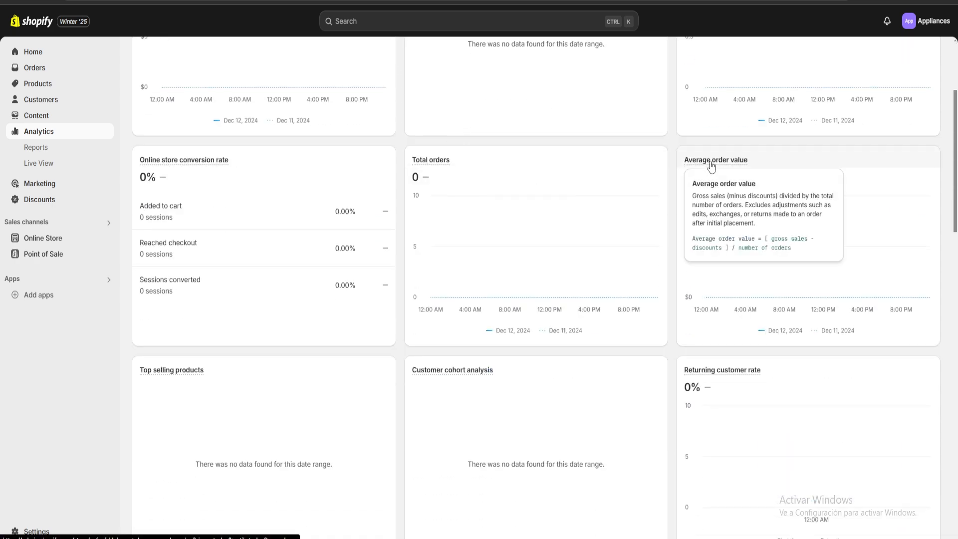
scroll(639, 235, "up", 3)
- Review the remaining analytics reports, from top selling products and sessions by device type to traffic sources and fulfilled orders
scroll(651, 257, "down", 13)
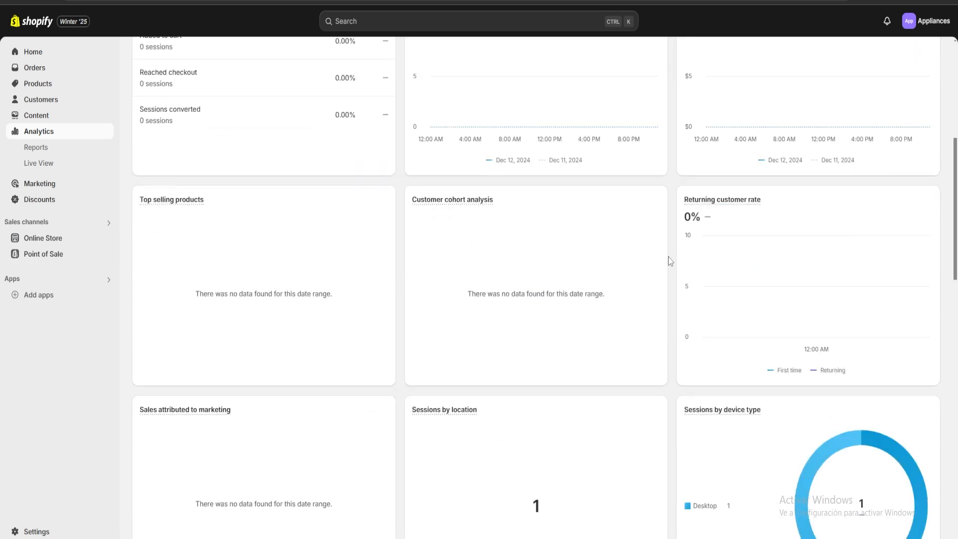
scroll(671, 248, "up", 12)
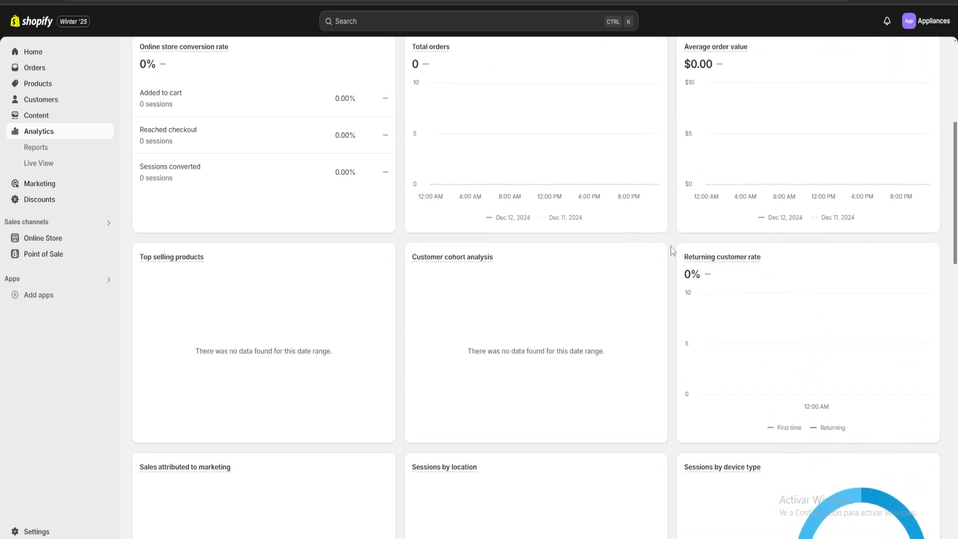
scroll(398, 180, "down", 17)
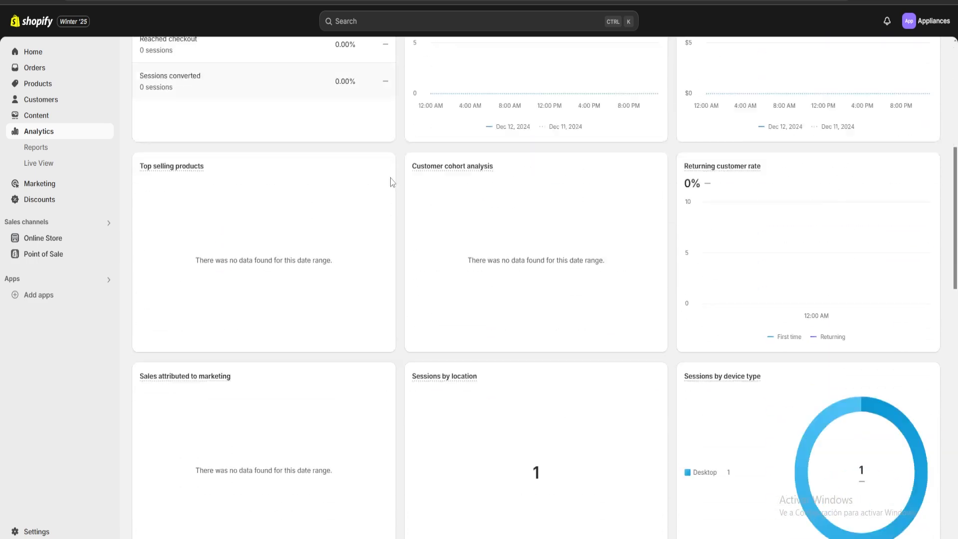
scroll(399, 180, "down", 5)
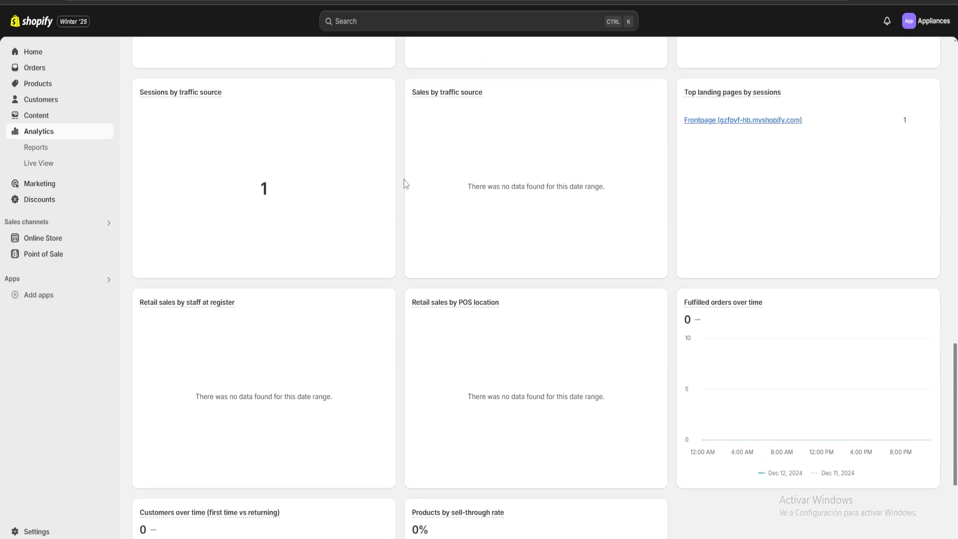
scroll(402, 181, "up", 18)
scroll(402, 183, "up", 4)
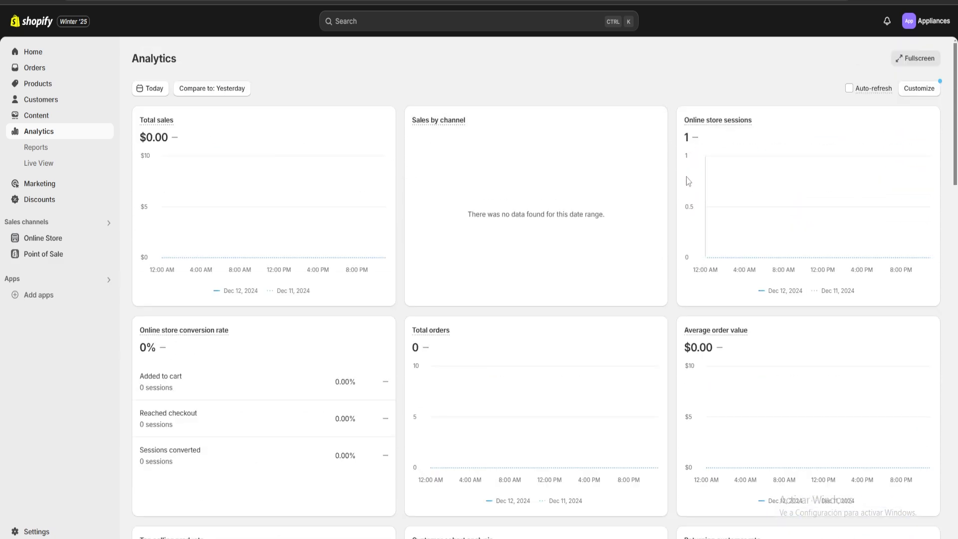
scroll(678, 199, "down", 7)
scroll(671, 204, "down", 18)
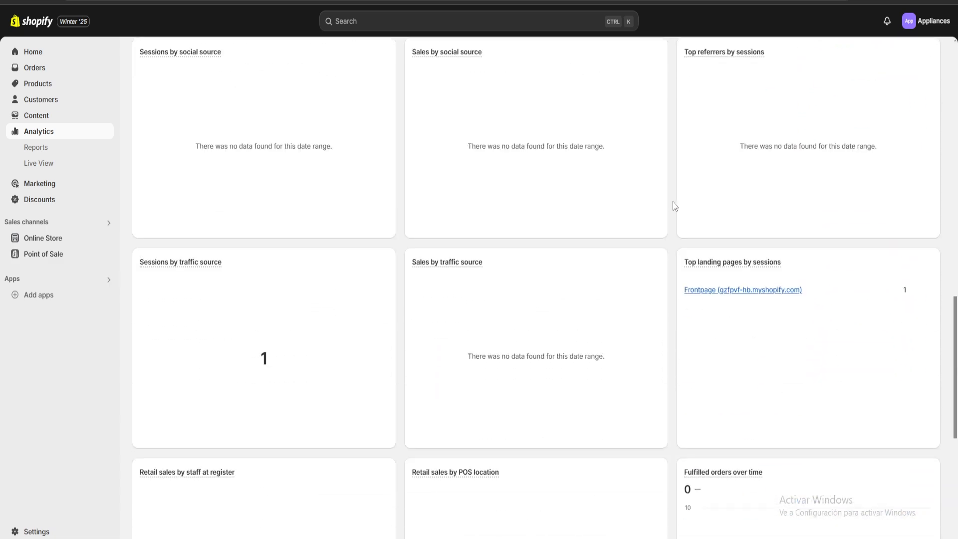
scroll(539, 237, "up", 20)
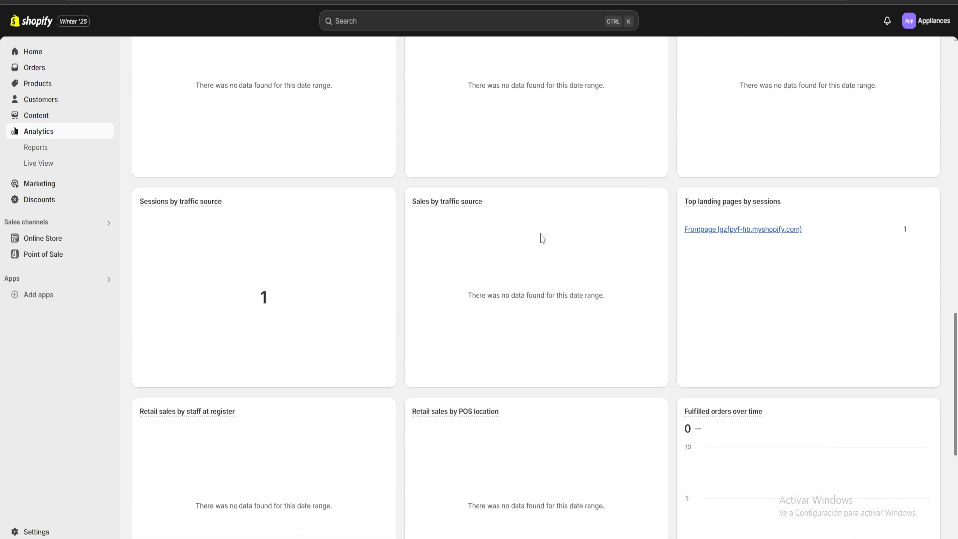
scroll(533, 242, "up", 4)
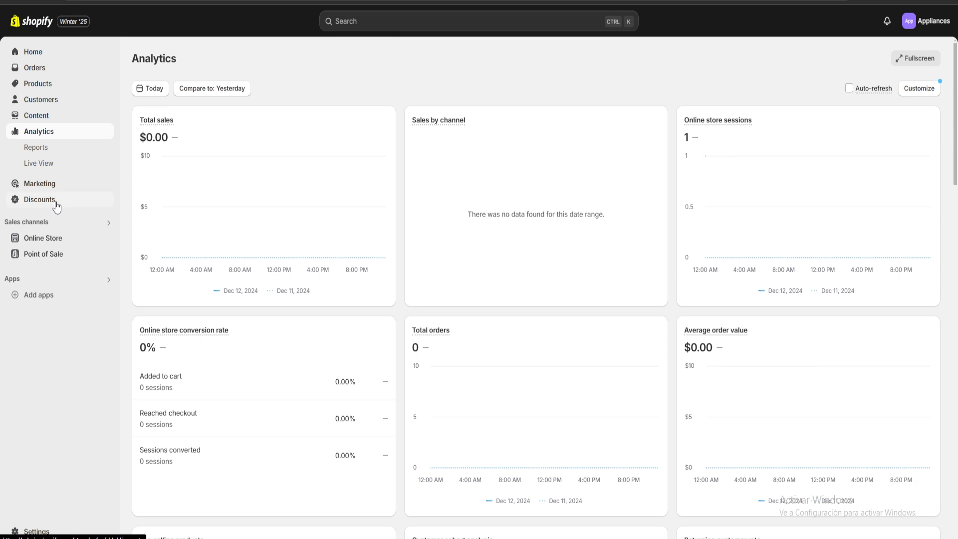
- Start a new discount of the Amount off products type in the store's discounts
left_click(40, 199)
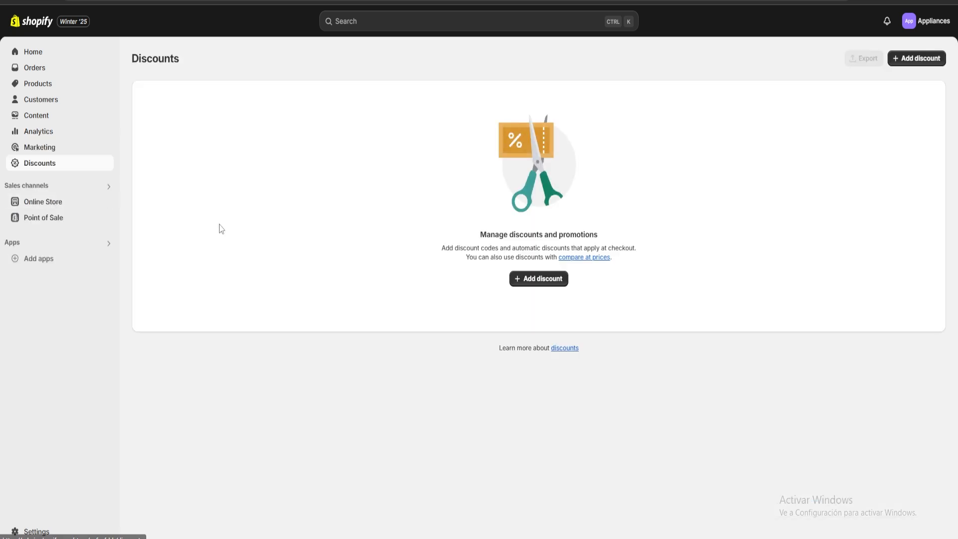
left_click(537, 280)
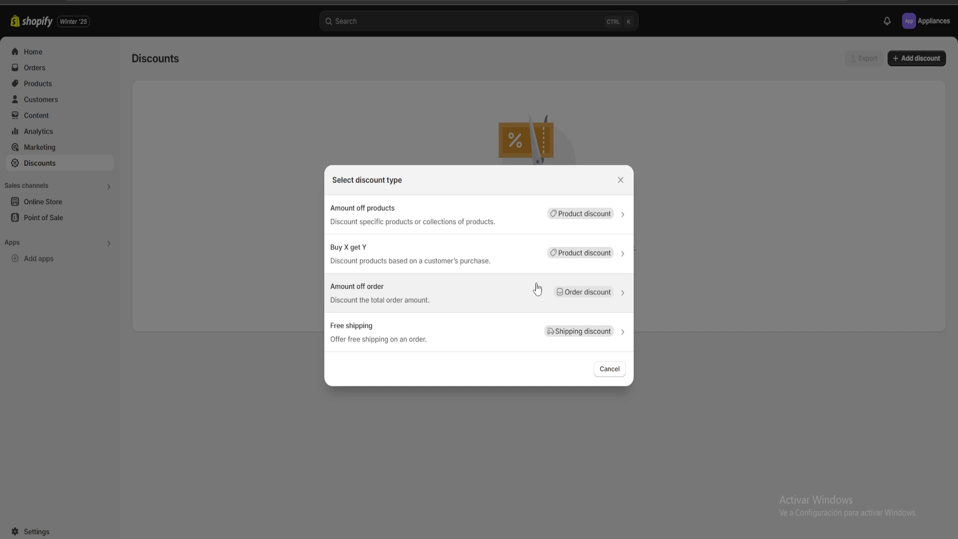
left_click(392, 226)
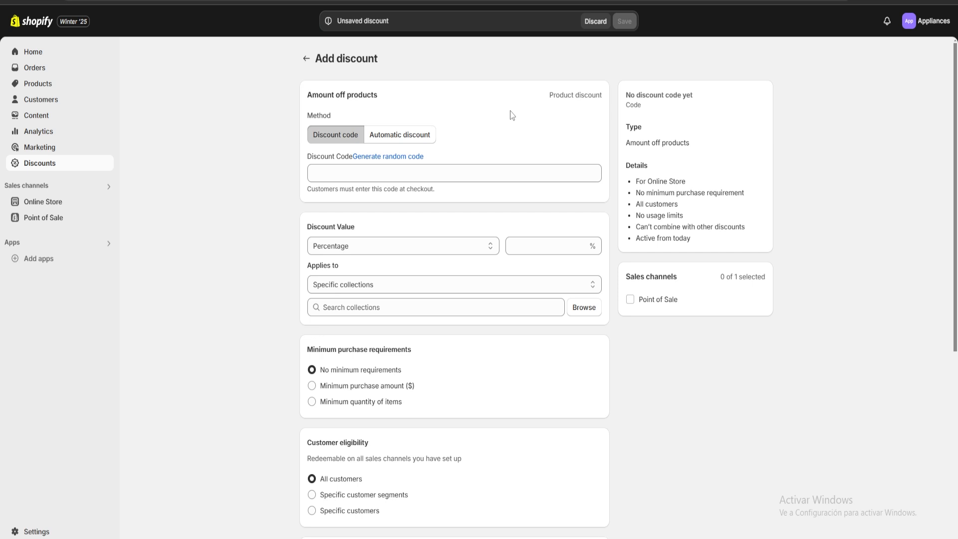
- Generate a random discount code for the new discount and replace it with the custom code fridge101
left_click(388, 161)
left_click_drag(384, 174, 268, 169)
left_click(393, 175)
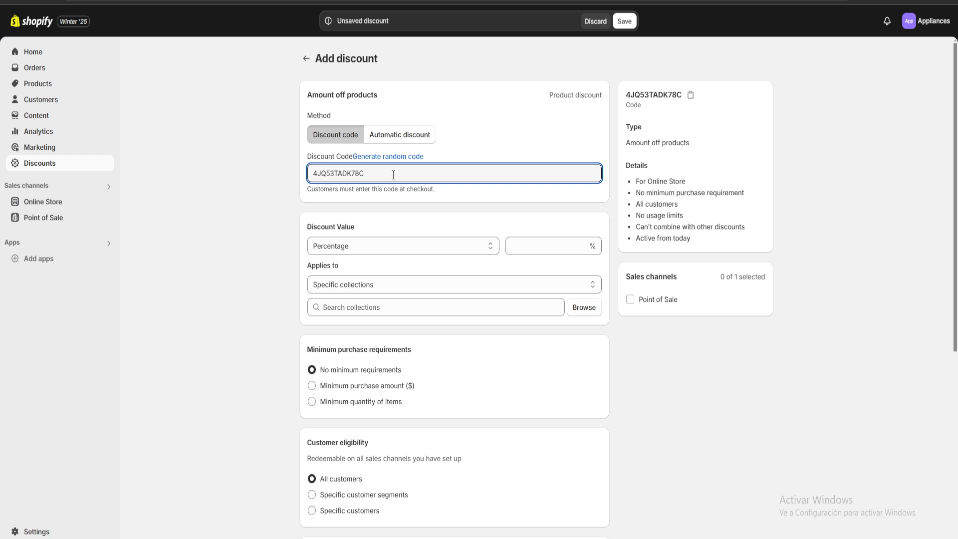
left_click_drag(393, 174, 227, 162)
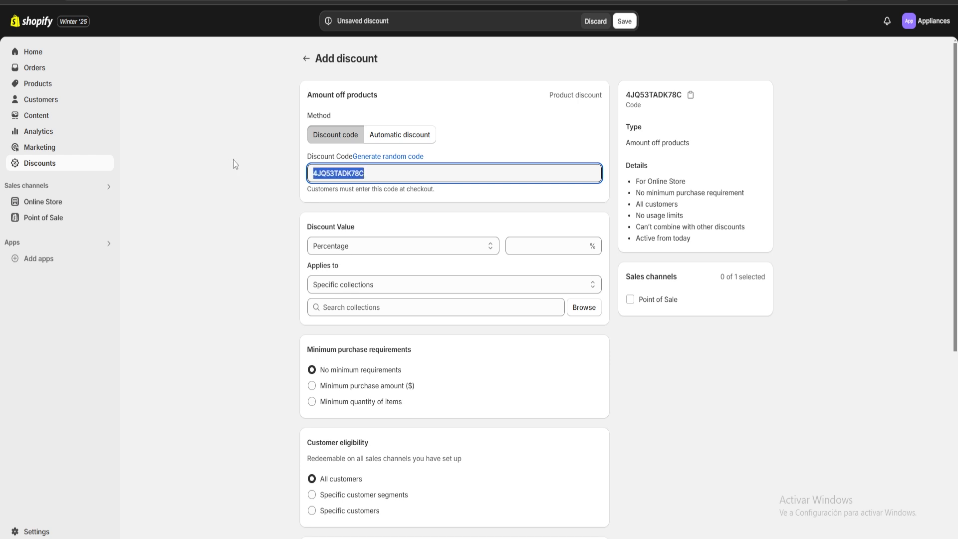
type("fridg")
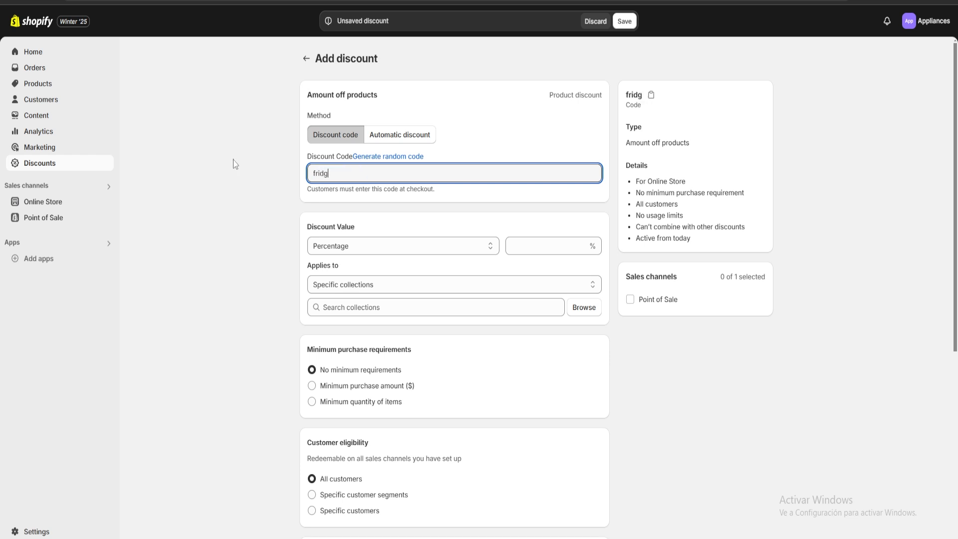
type("e101")
left_click(497, 162)
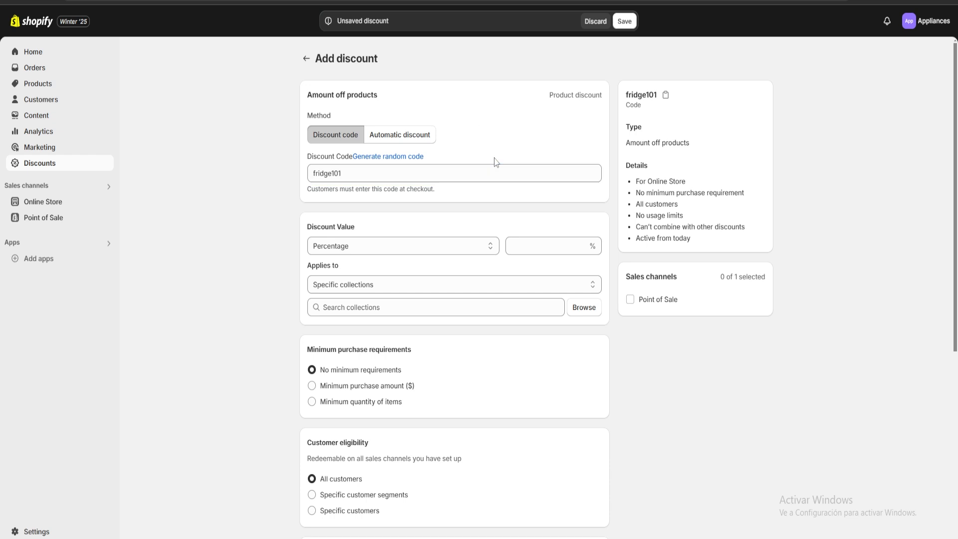
left_click_drag(362, 178, 282, 172)
left_click(369, 166)
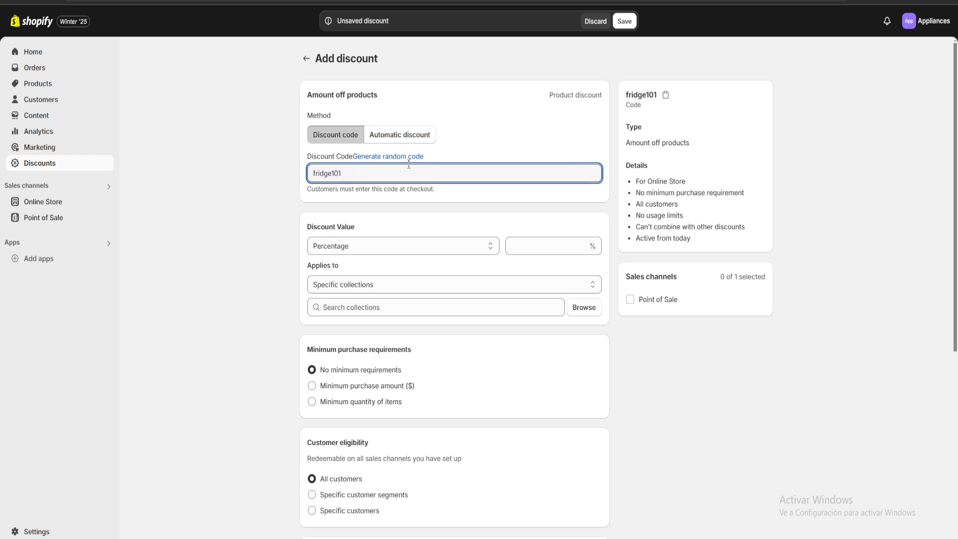
- Set the discount value to a percentage of 10%
scroll(414, 167, "down", 2)
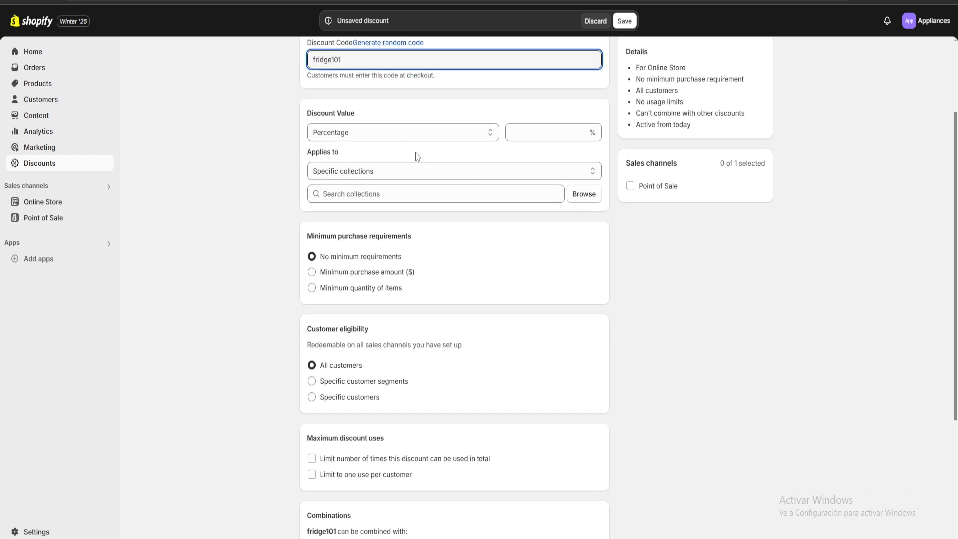
left_click(380, 134)
left_click(353, 148)
left_click(372, 132)
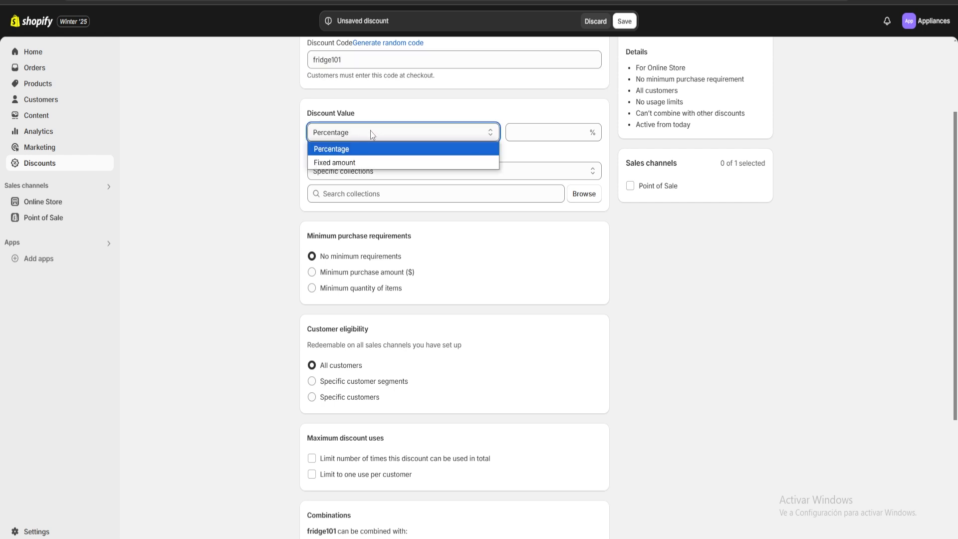
left_click(372, 147)
left_click(535, 134)
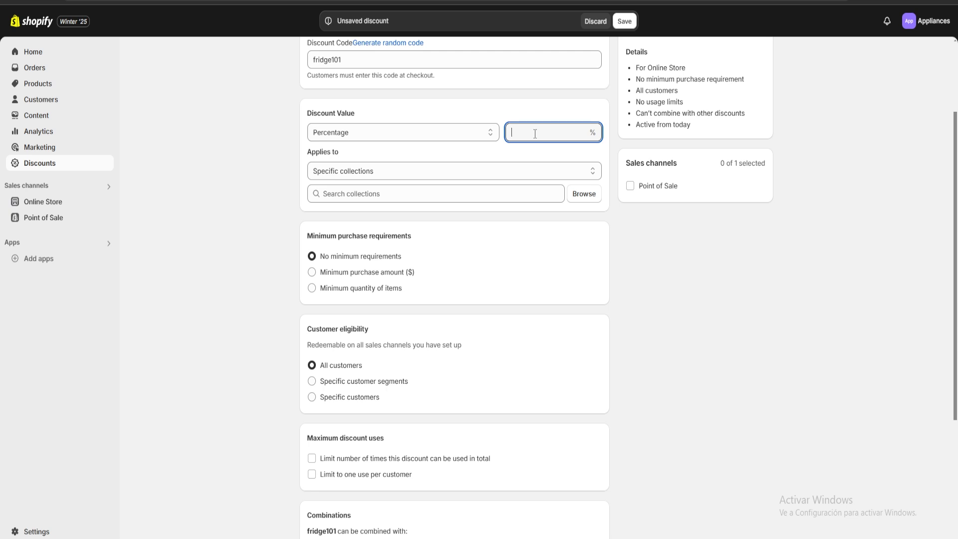
type("10")
left_click(515, 105)
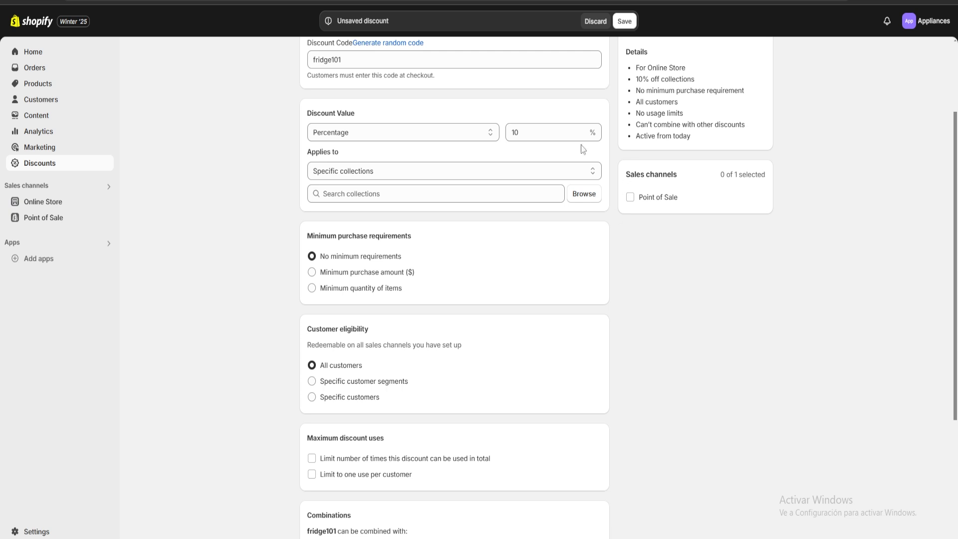
- Apply the discount to the Home page collection
left_click(591, 196)
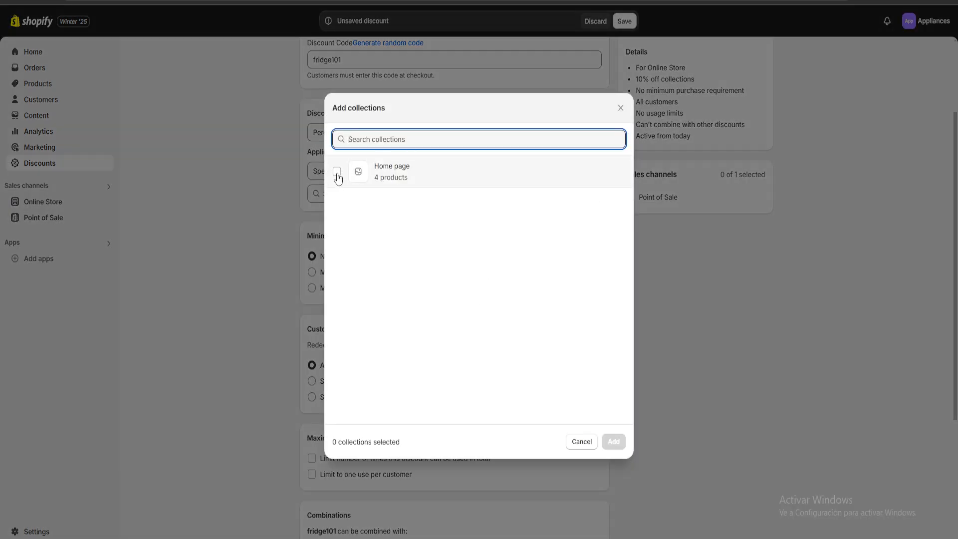
left_click(337, 172)
left_click(613, 442)
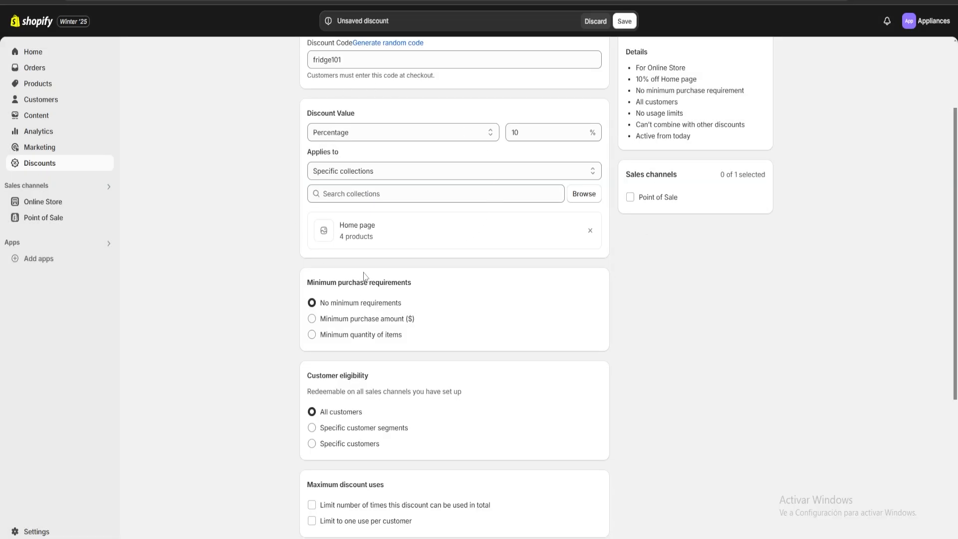
scroll(368, 243, "down", 2)
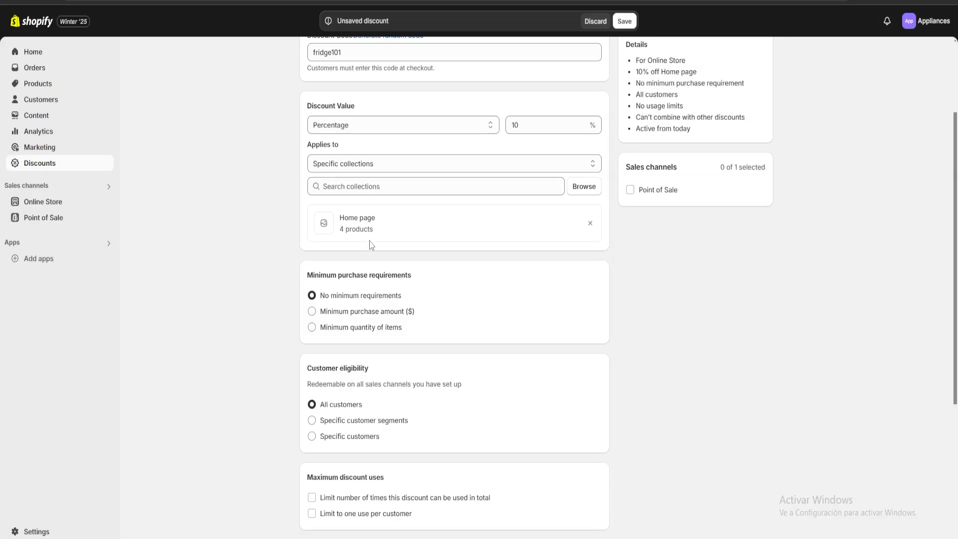
- Review the discount's minimum purchase requirements, customer eligibility, maximum uses and combinations settings
scroll(414, 178, "down", 1)
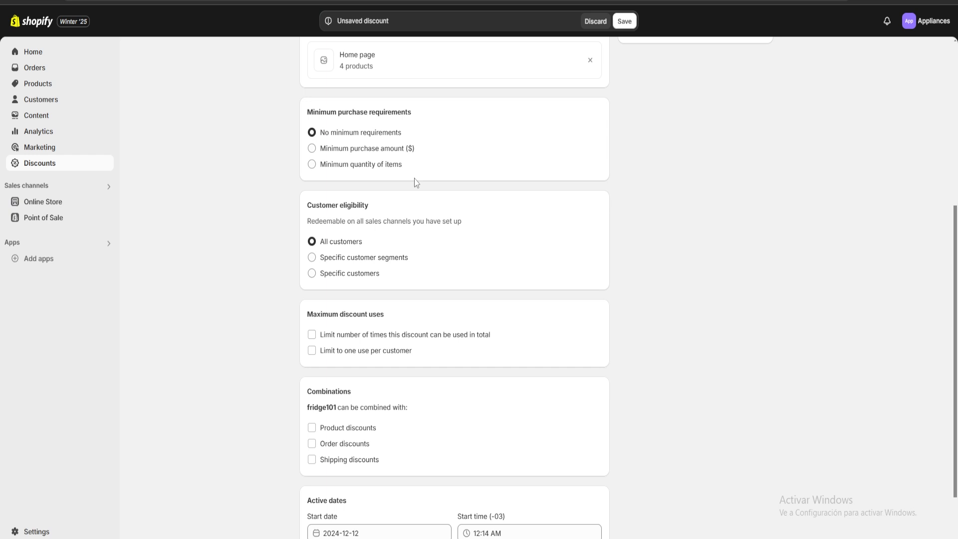
triple_click(401, 112)
left_click(439, 163)
left_click_drag(308, 113, 420, 114)
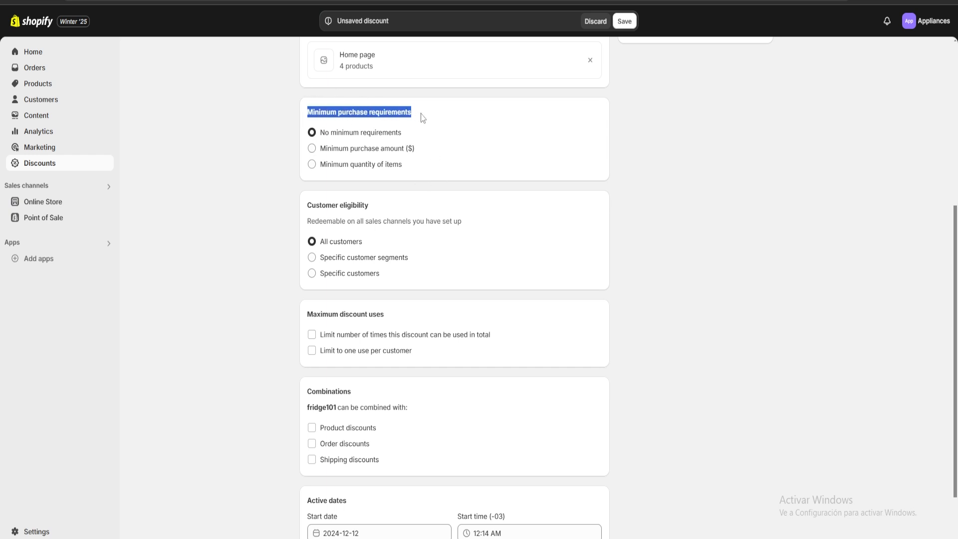
left_click(423, 118)
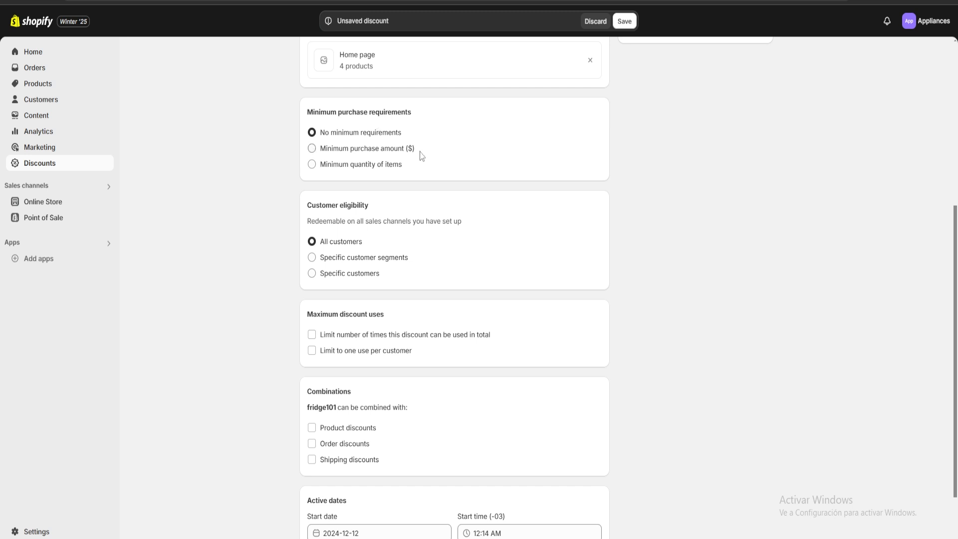
scroll(422, 156, "down", 1)
left_click_drag(306, 148, 385, 154)
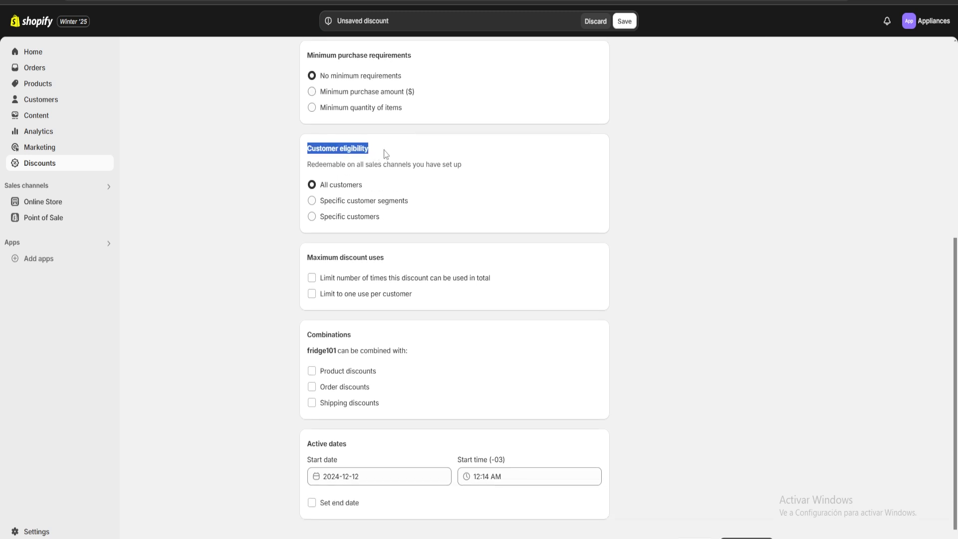
left_click_drag(306, 259, 398, 260)
left_click(399, 260)
scroll(408, 268, "down", 1)
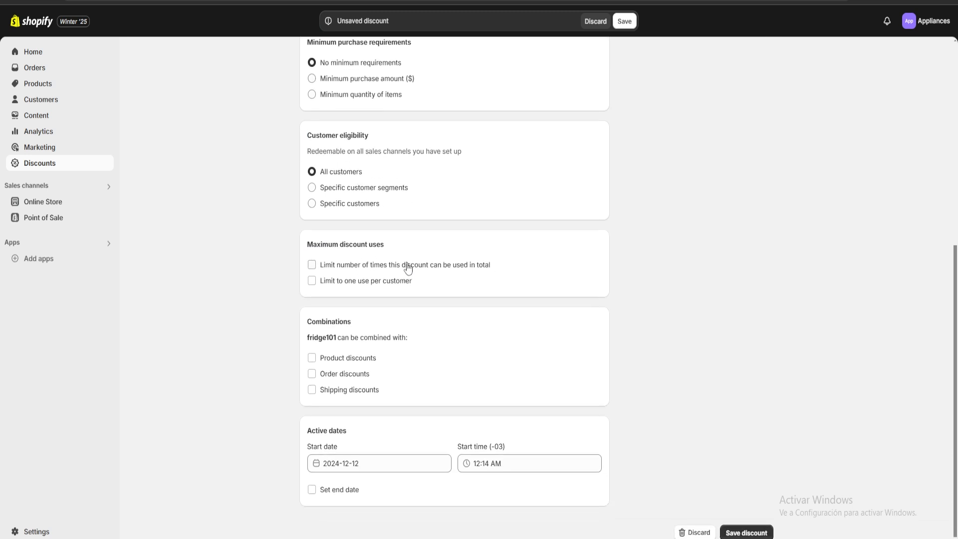
left_click_drag(354, 319, 301, 318)
left_click(441, 359)
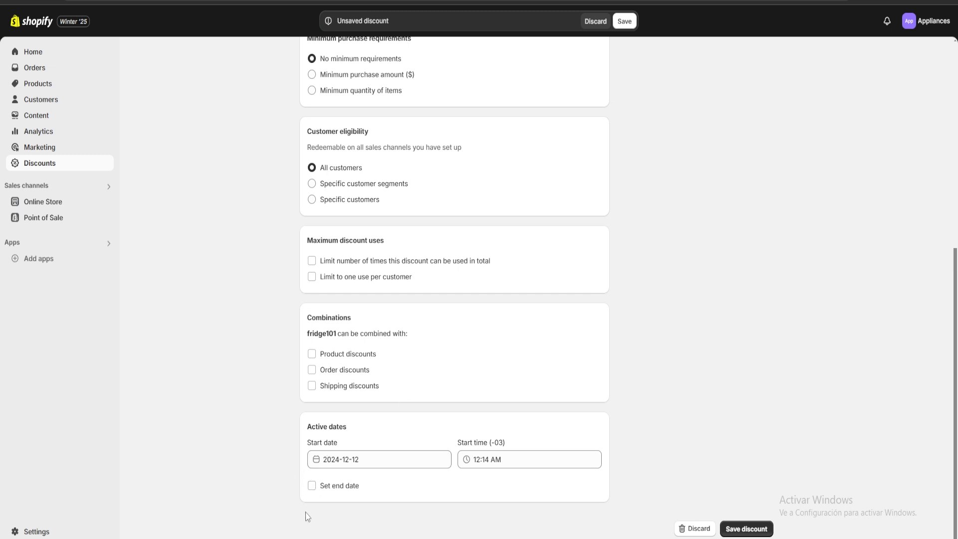
- Give the discount an end date of 2024-12-19, then save it and return to the discounts list
left_click(313, 486)
scroll(382, 463, "down", 1)
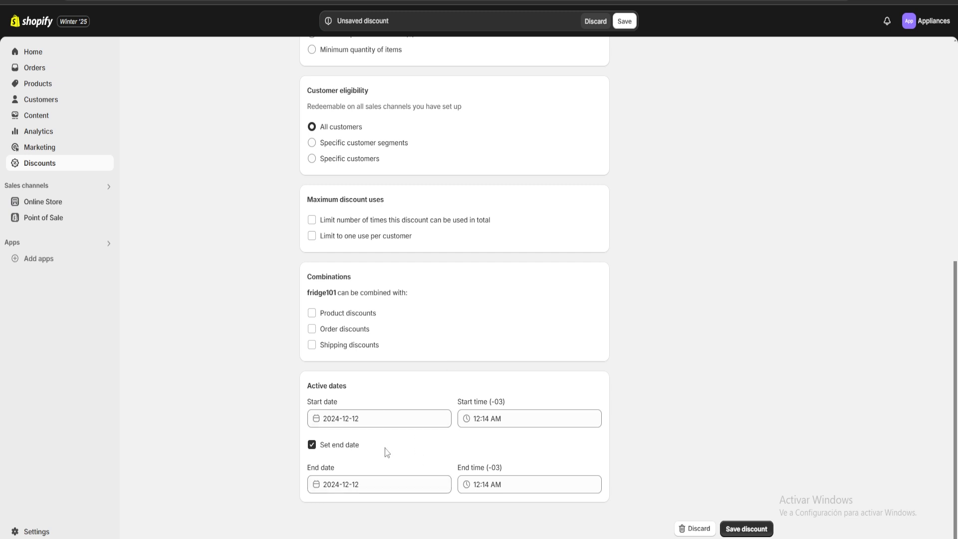
left_click(362, 484)
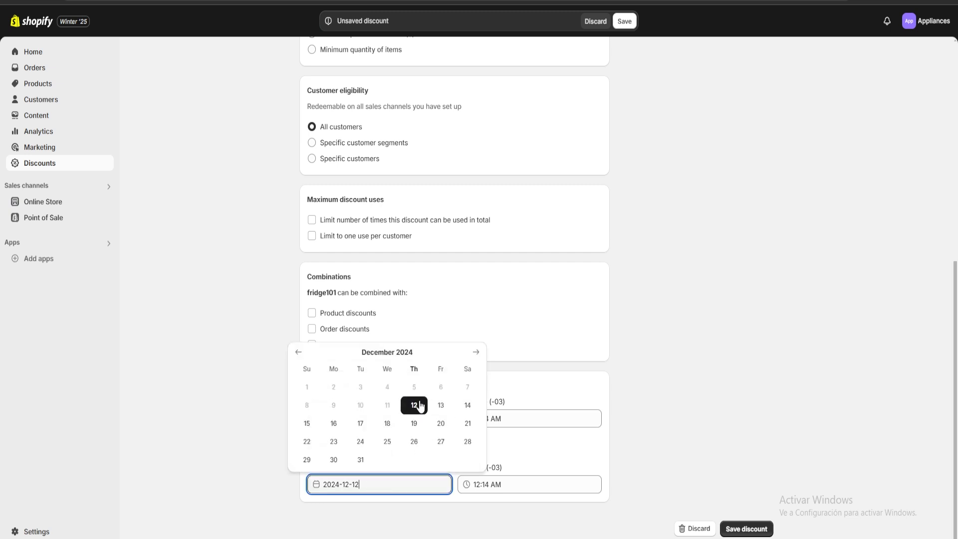
left_click(416, 432)
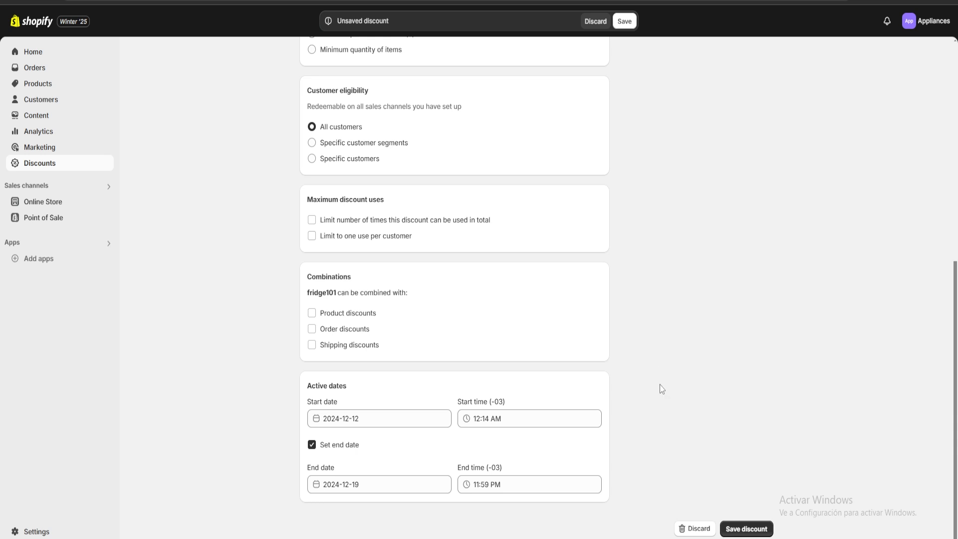
left_click(750, 533)
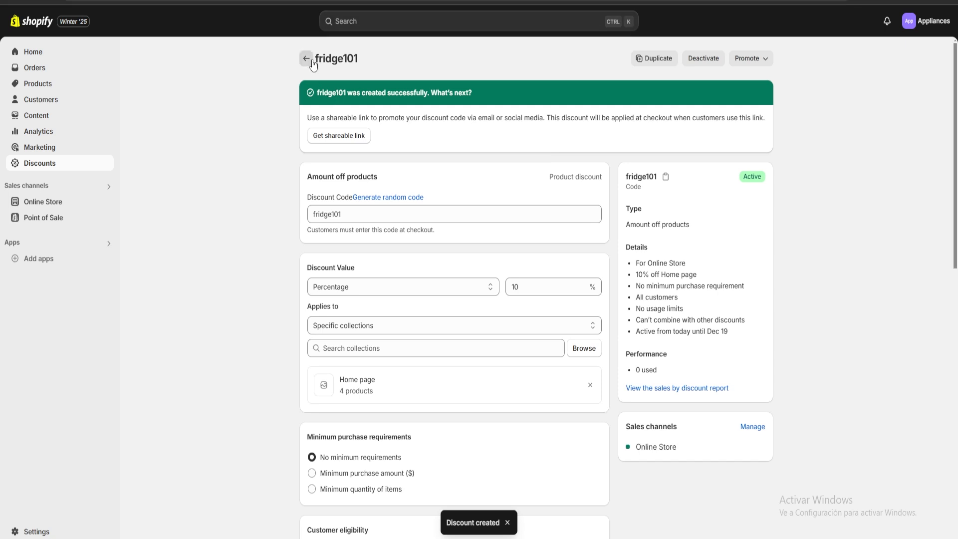
left_click(308, 59)
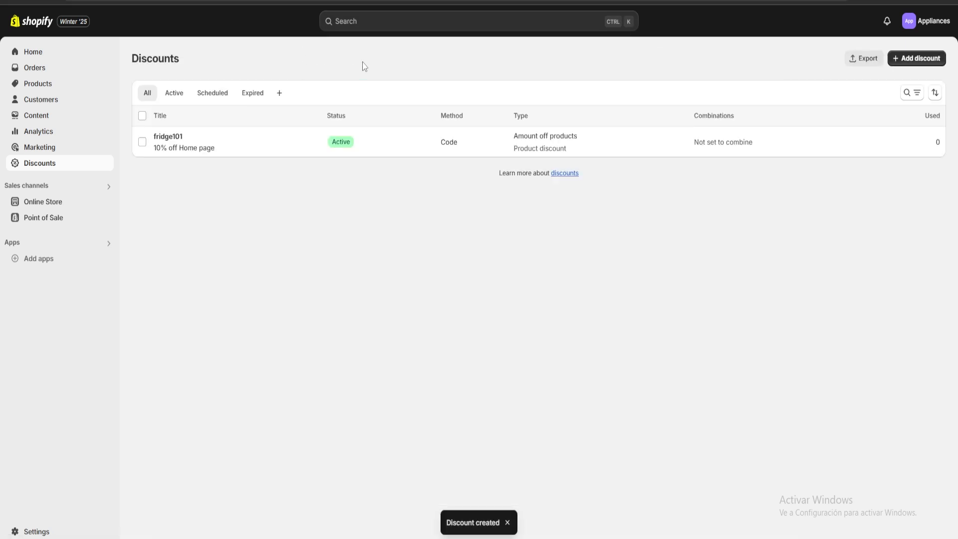